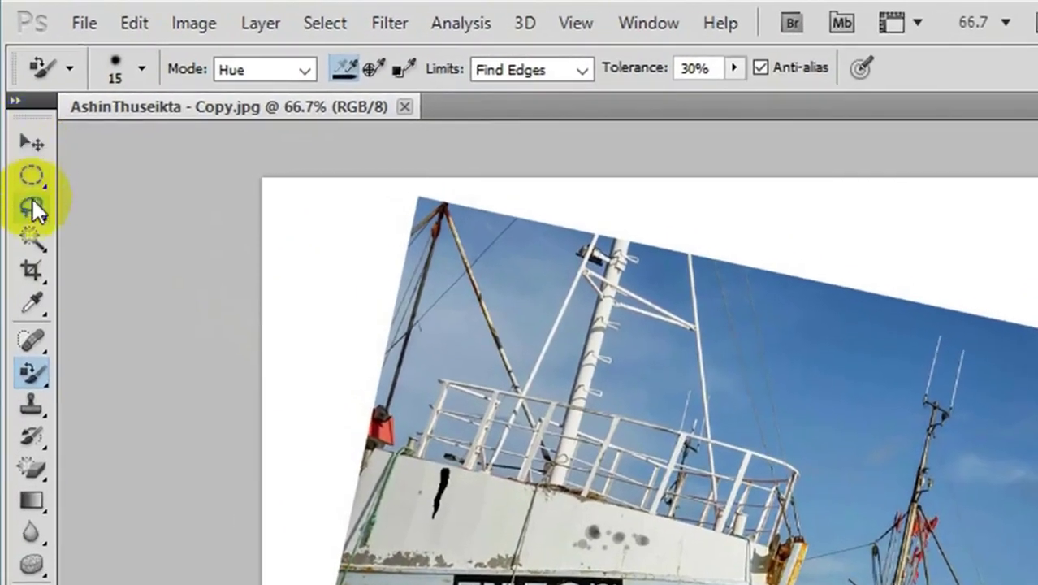
Step: Straighten the tilted photo using a Ruler tool line along its upper edge, with Use Measurement Scale enabled
left_click(38, 294)
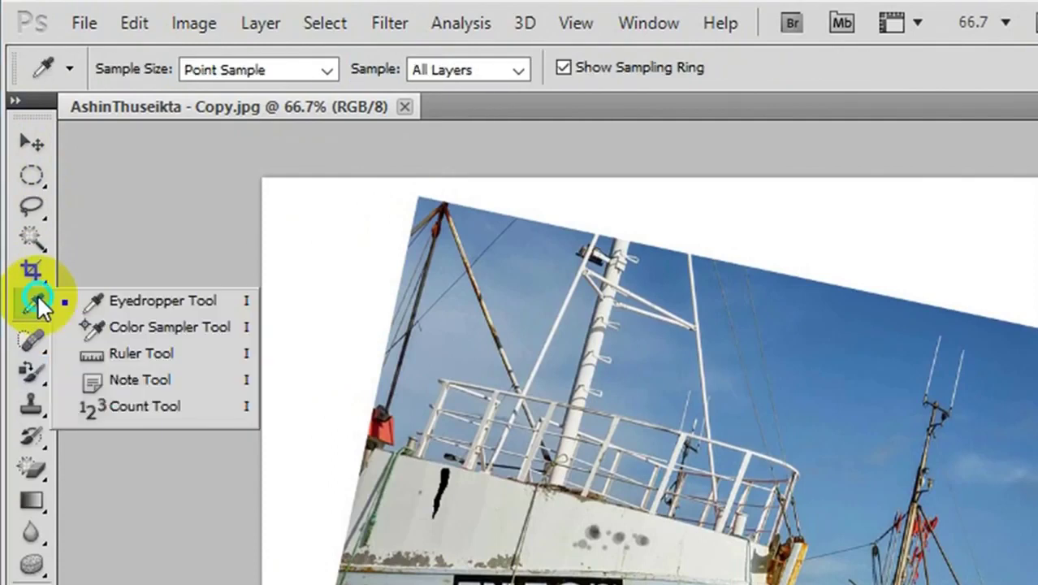
left_click(121, 352)
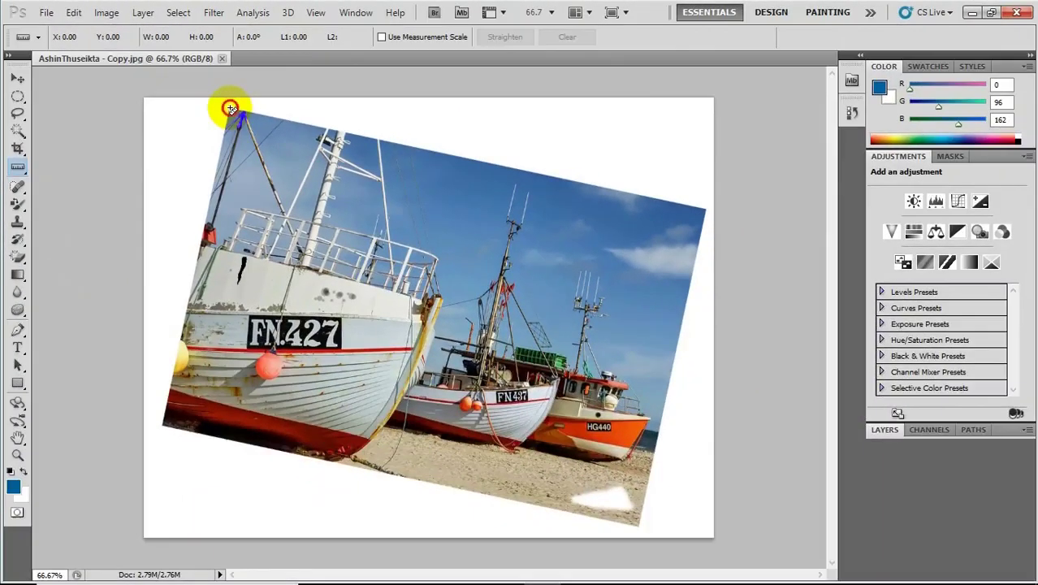
left_click_drag(231, 108, 709, 210)
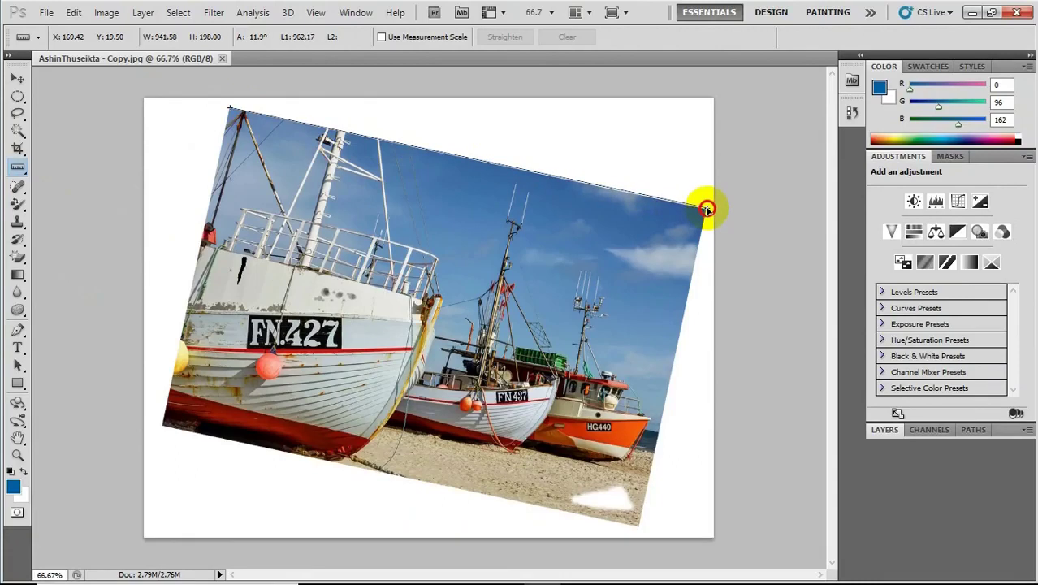
left_click_drag(705, 212, 706, 210)
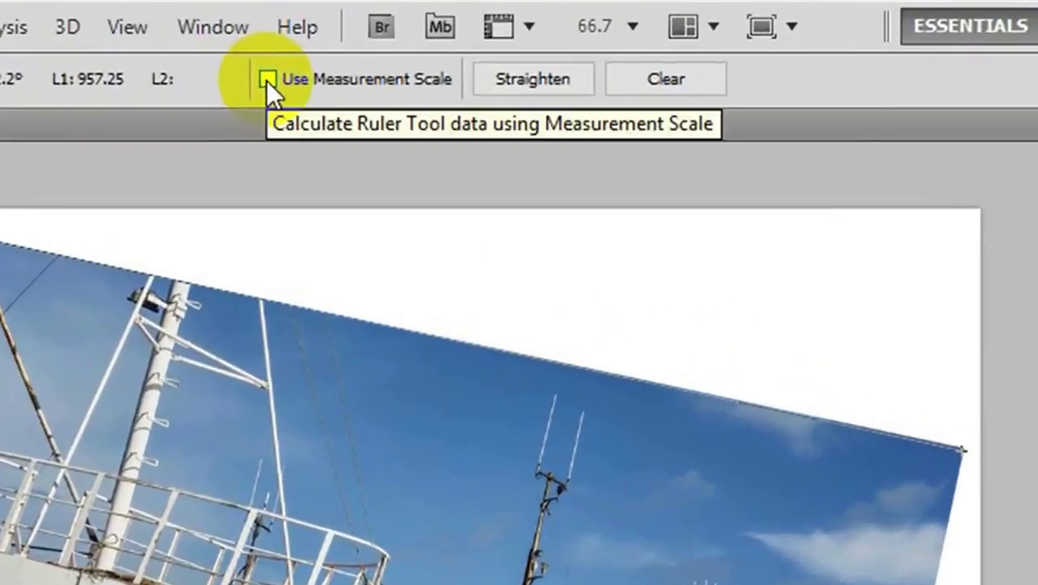
left_click(266, 80)
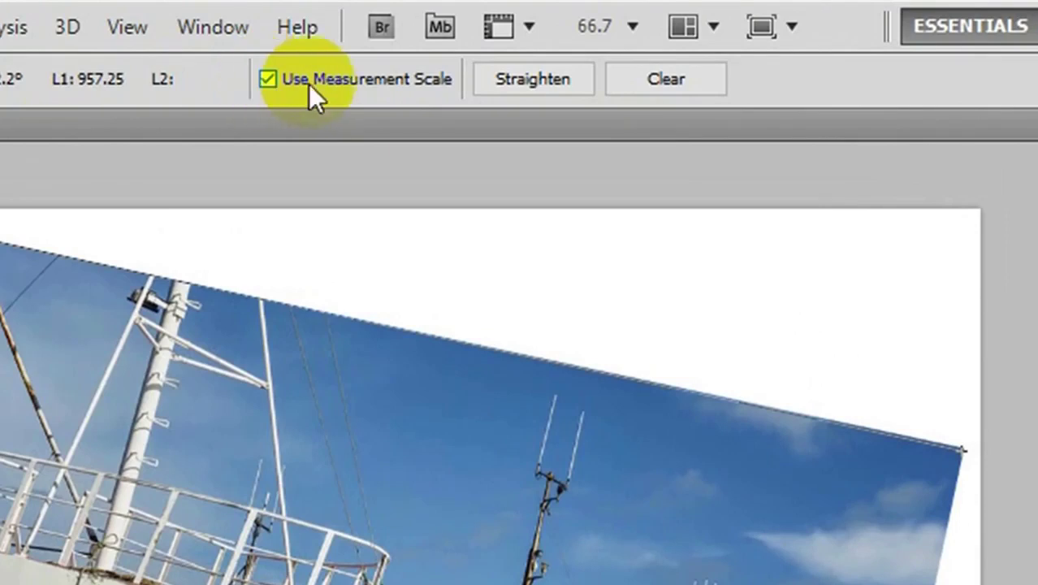
left_click(517, 80)
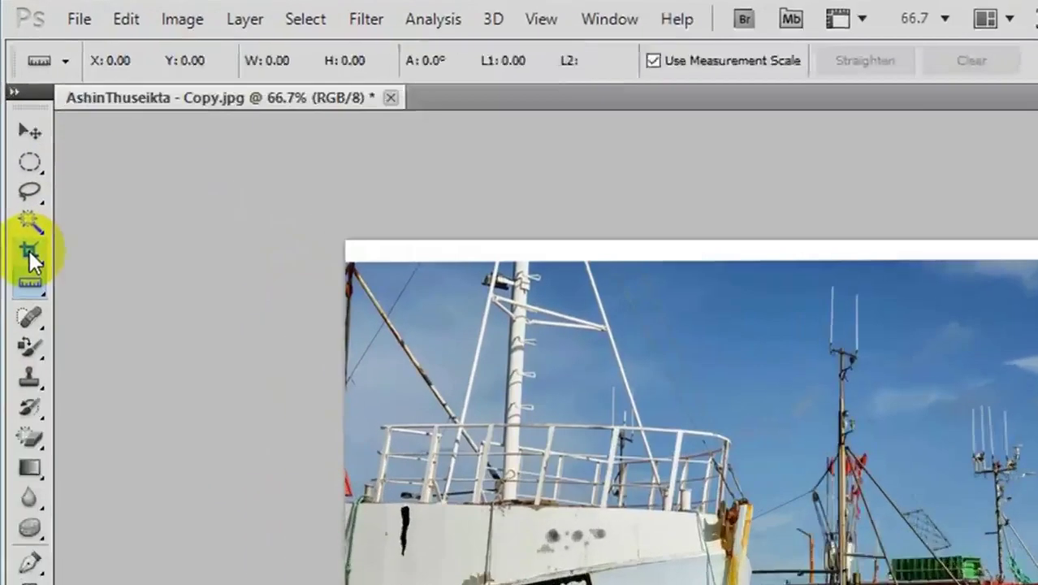
Step: Crop the image to the straightened photo, removing the white strips above and below it
left_click_drag(22, 186, 77, 180)
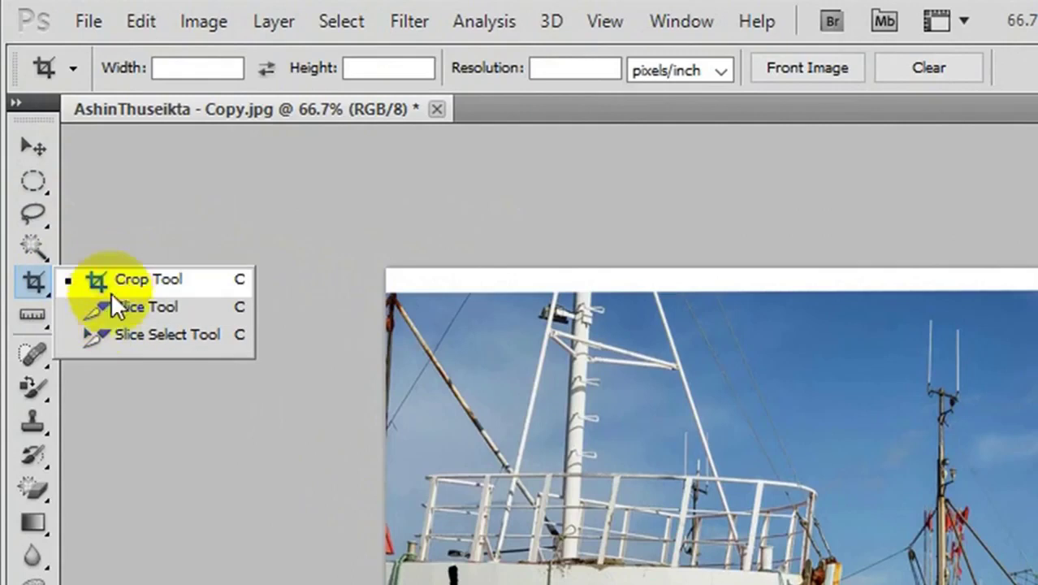
left_click(36, 290)
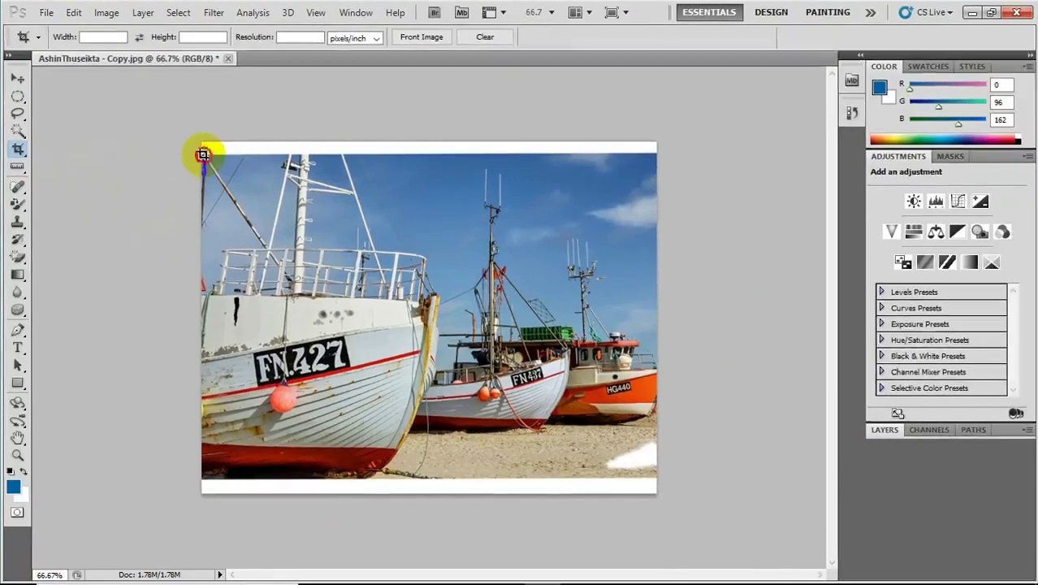
left_click_drag(202, 154, 656, 476)
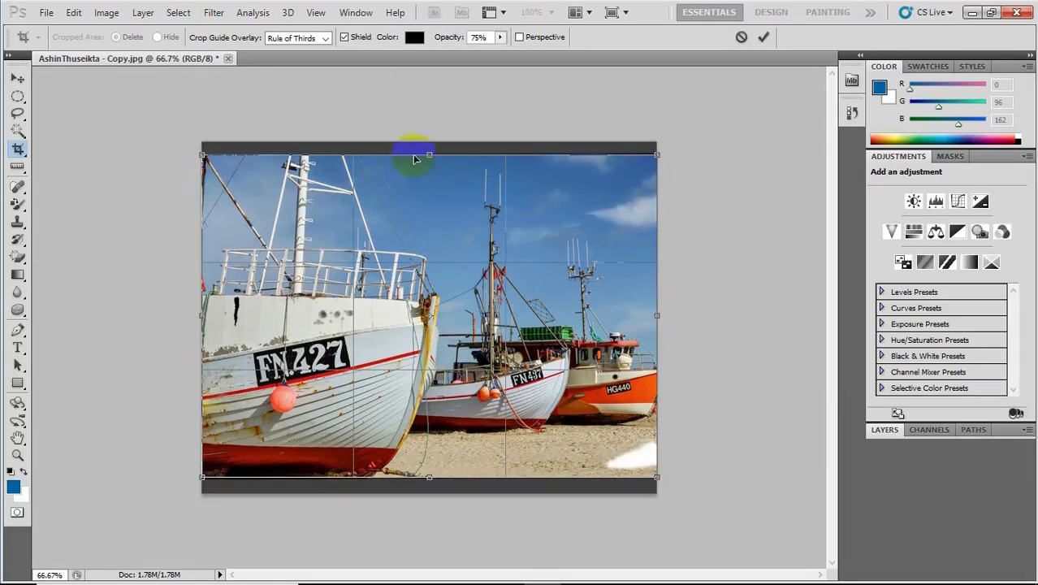
mouse_move(426, 153)
left_mouse_down()
mouse_move(424, 144)
mouse_move(425, 154)
left_mouse_up()
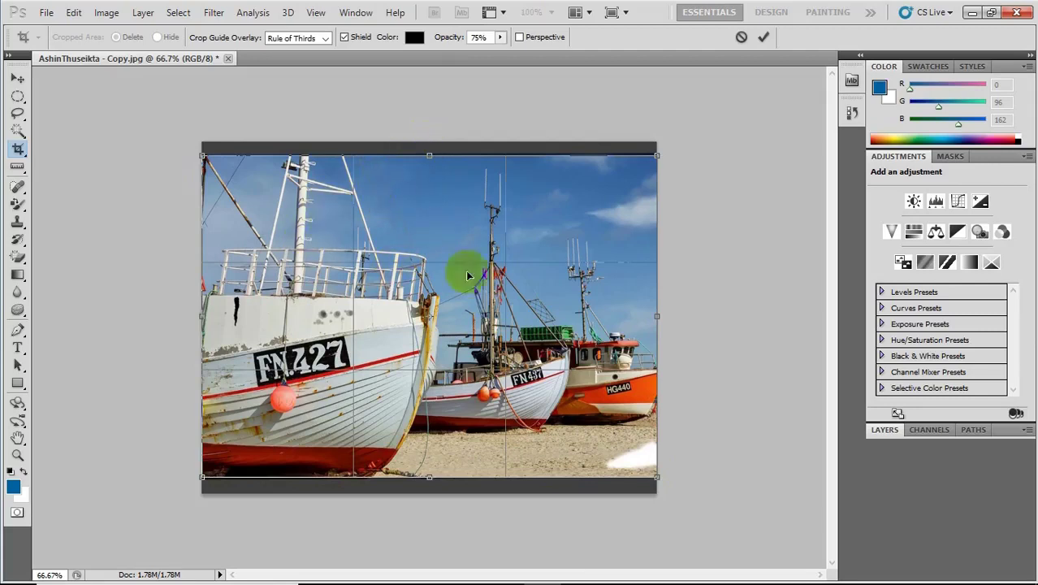
left_click(377, 141)
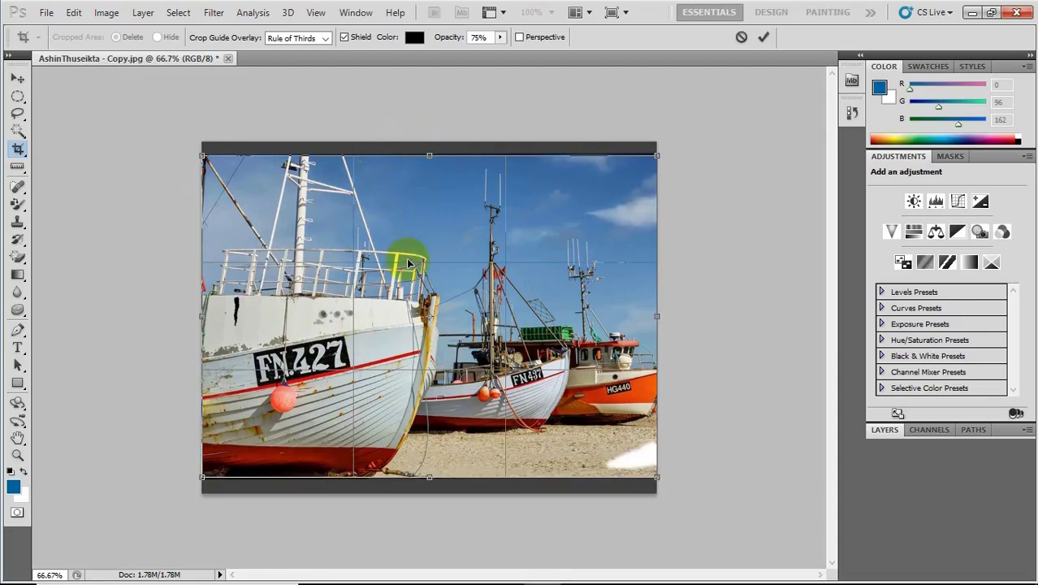
key("Return")
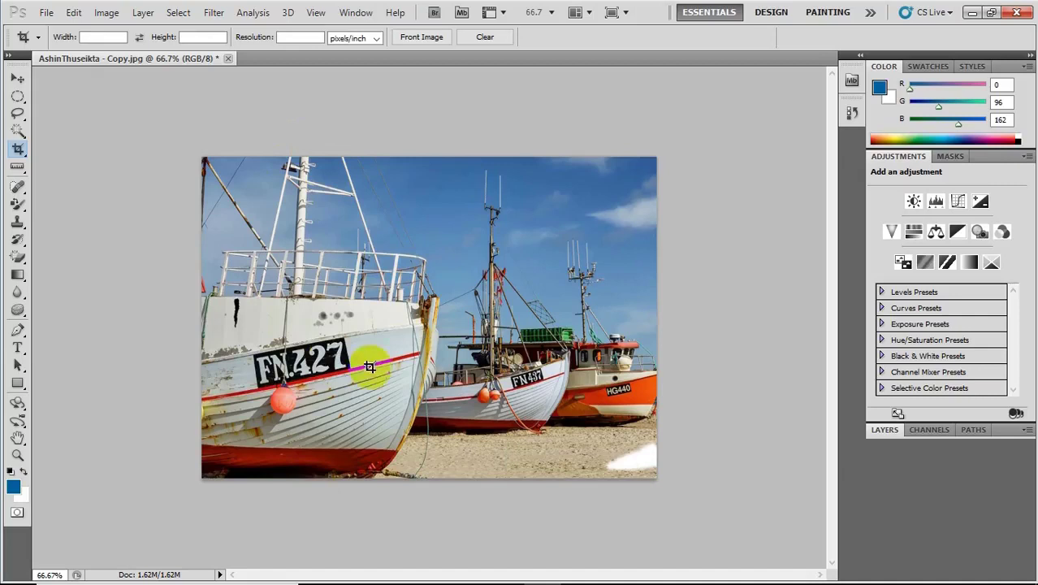
left_click(329, 358)
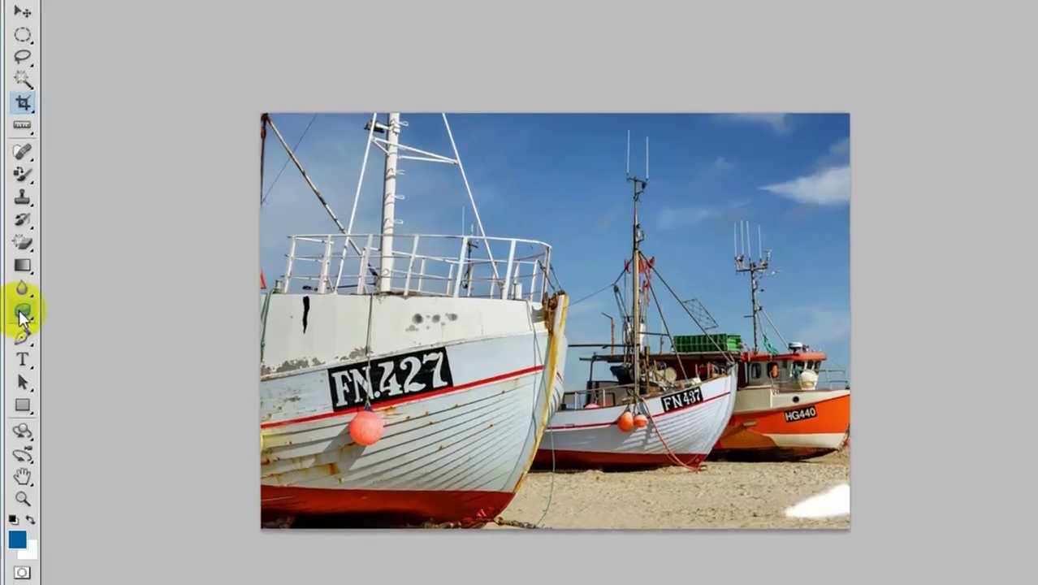
Step: Set up the Sponge tool with a 197 px brush
left_click(15, 309)
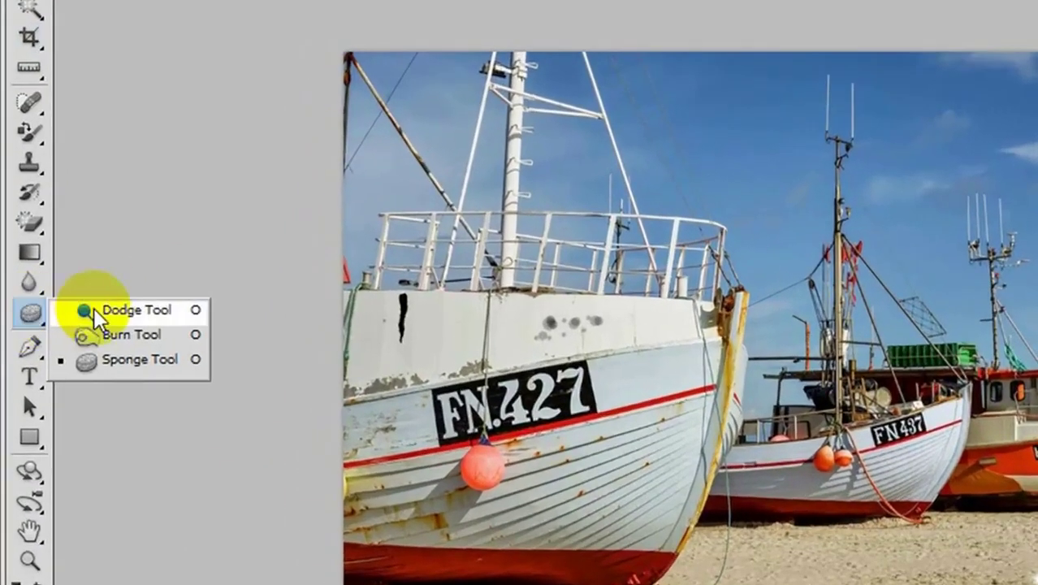
left_click(94, 312)
left_click(36, 314)
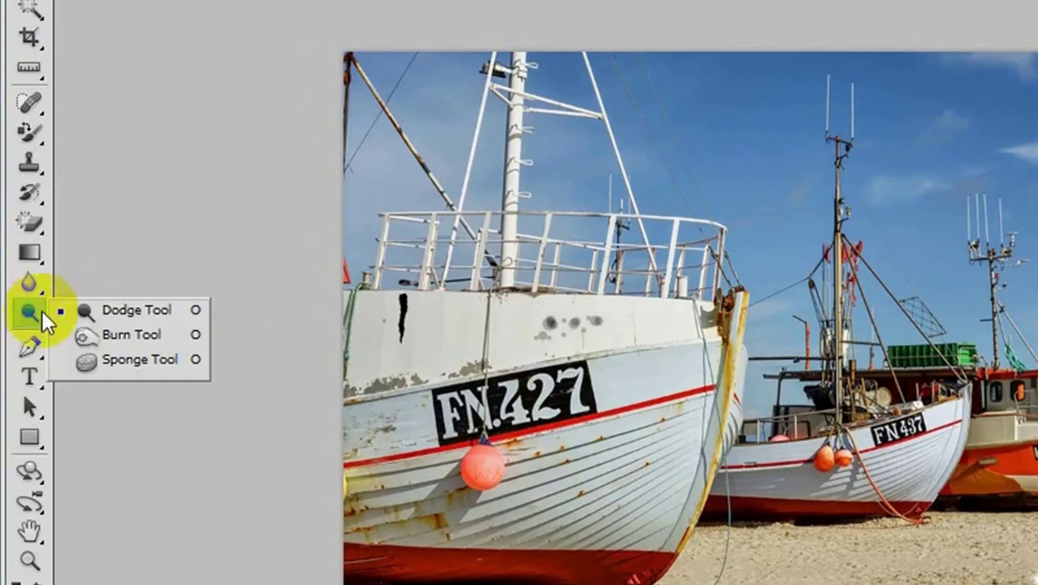
left_click(107, 360)
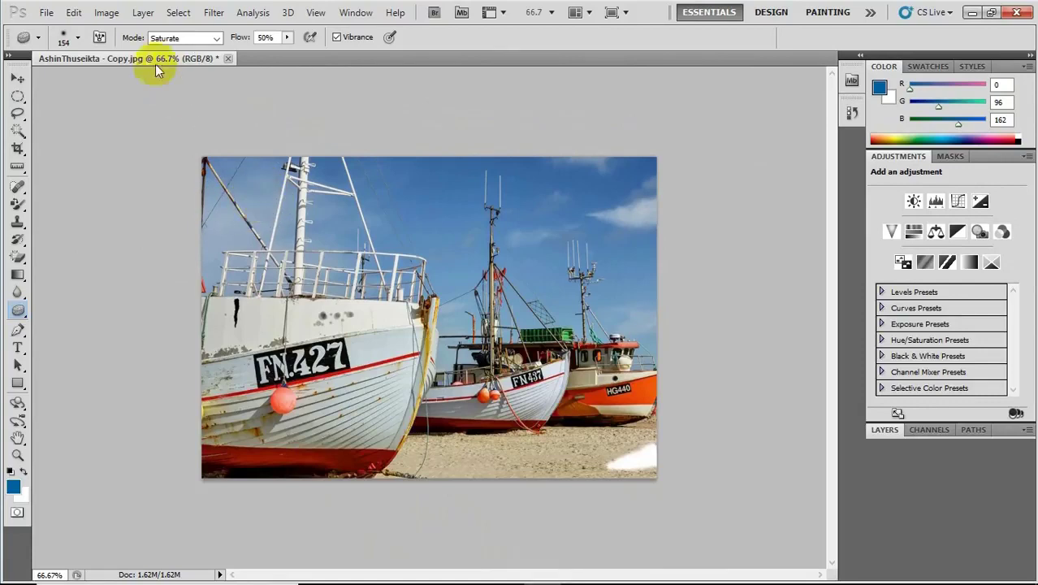
left_click(77, 38)
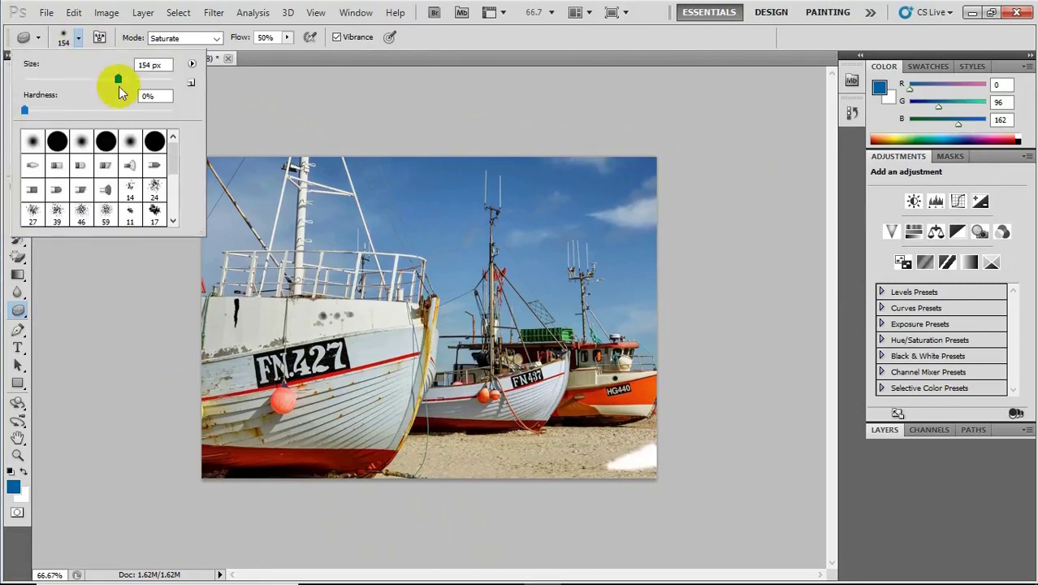
left_click_drag(118, 79, 160, 79)
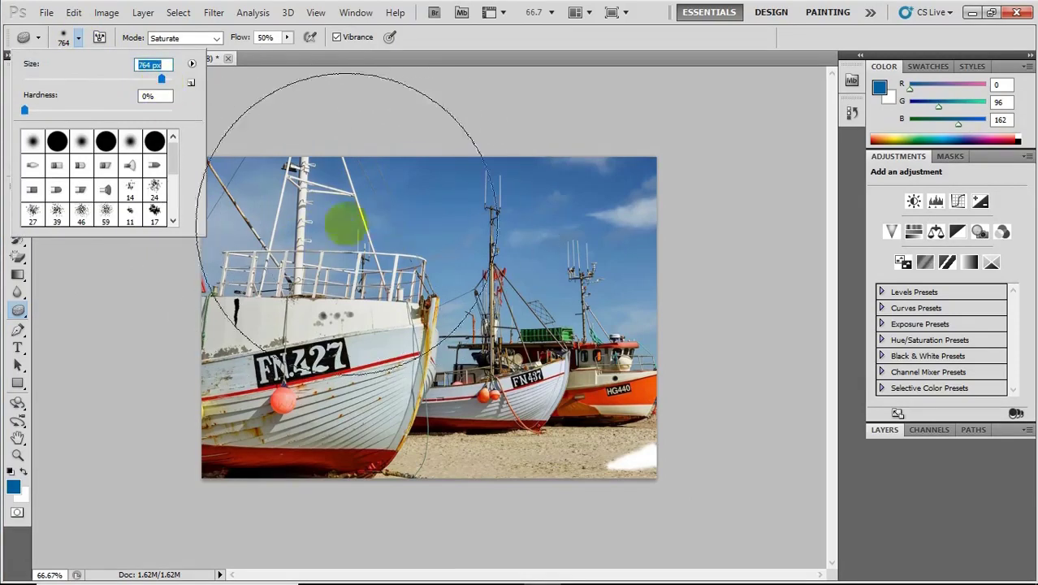
mouse_move(390, 203)
left_mouse_down()
mouse_move(359, 208)
mouse_move(375, 210)
mouse_move(374, 243)
mouse_move(320, 243)
mouse_move(285, 209)
left_mouse_up()
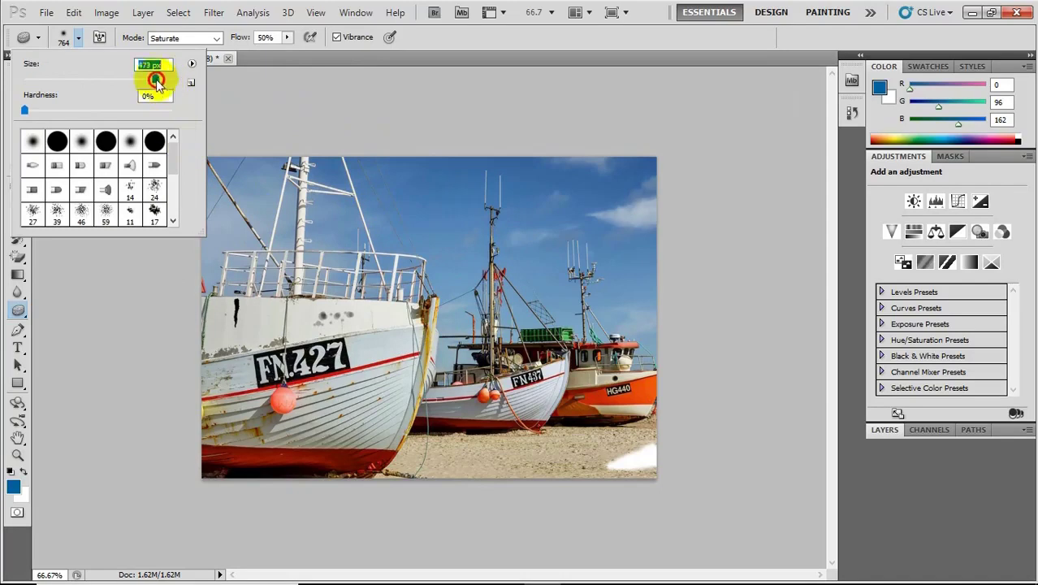
left_click_drag(156, 81, 134, 78)
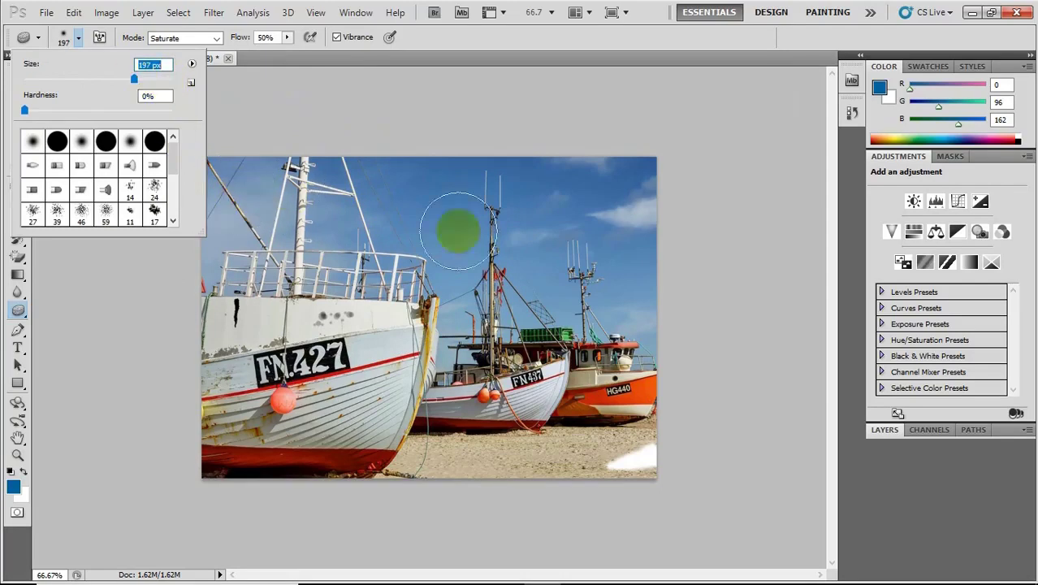
mouse_move(457, 231)
left_mouse_down()
mouse_move(442, 252)
mouse_move(473, 276)
mouse_move(580, 271)
mouse_move(579, 203)
mouse_move(612, 242)
mouse_move(568, 303)
mouse_move(407, 264)
mouse_move(253, 203)
mouse_move(299, 219)
mouse_move(262, 223)
left_mouse_up()
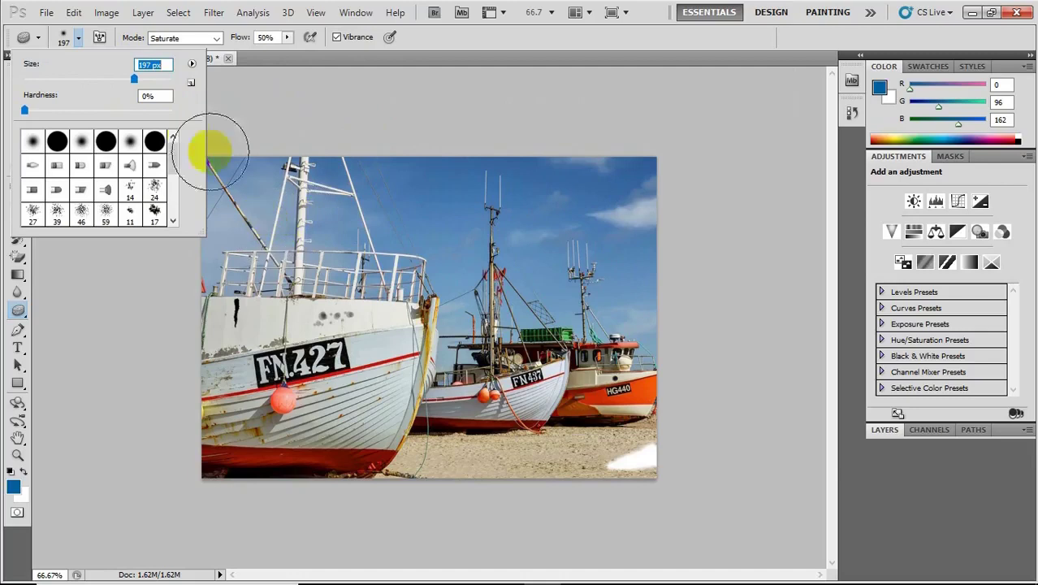
left_click(80, 40)
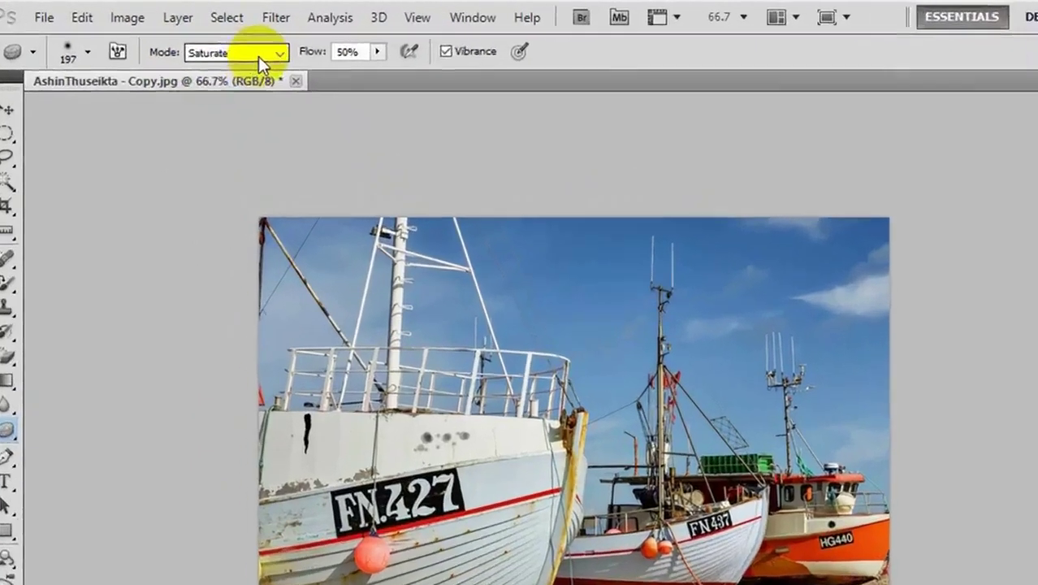
Step: Saturate the blue sky behind the boats with the Sponge tool in Saturate mode
left_click(201, 41)
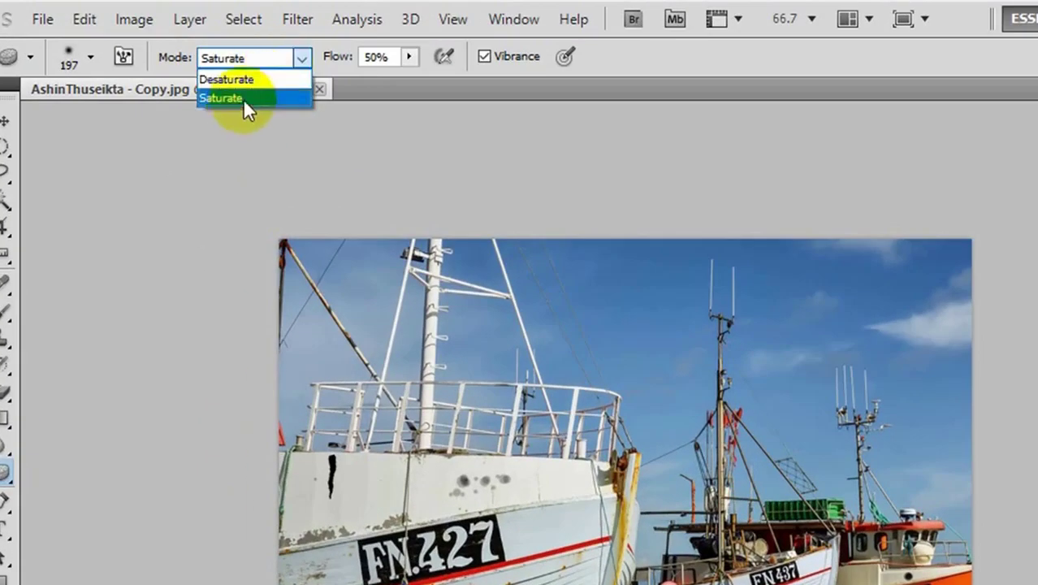
left_click(238, 100)
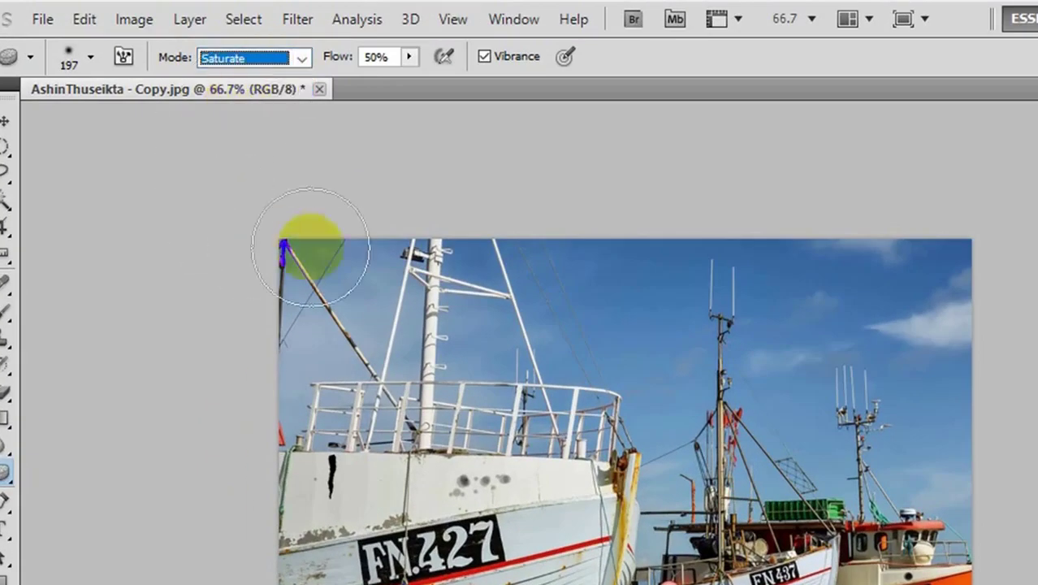
left_click(303, 278)
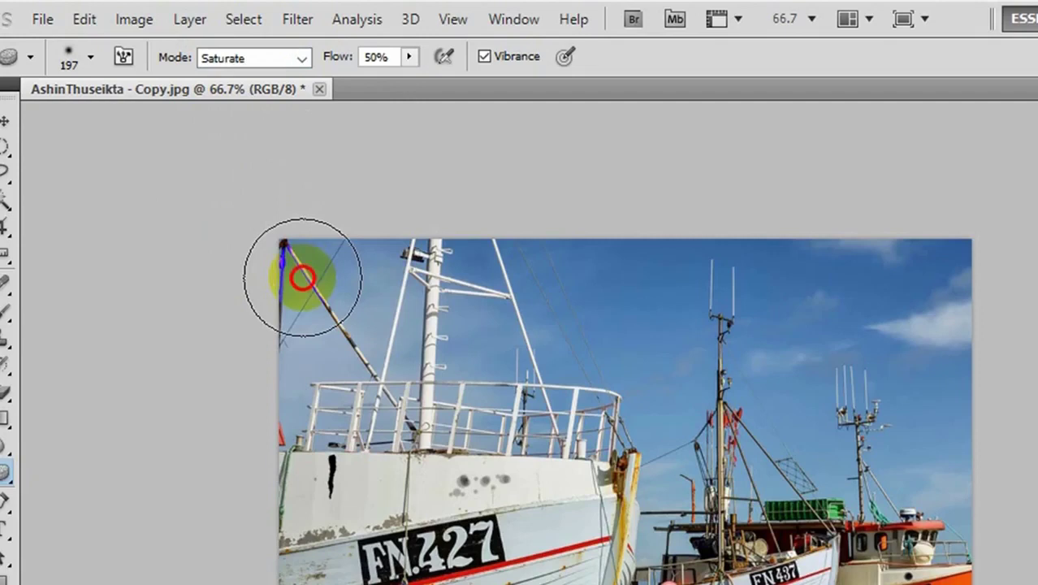
mouse_move(302, 278)
left_mouse_down()
mouse_move(619, 295)
mouse_move(440, 269)
mouse_move(825, 276)
mouse_move(890, 398)
mouse_move(950, 454)
mouse_move(802, 329)
mouse_move(716, 307)
mouse_move(655, 336)
mouse_move(369, 366)
mouse_move(478, 387)
mouse_move(315, 387)
mouse_move(869, 306)
mouse_move(846, 272)
mouse_move(935, 380)
mouse_move(948, 301)
mouse_move(880, 354)
mouse_move(892, 464)
mouse_move(839, 304)
mouse_move(579, 277)
mouse_move(884, 369)
mouse_move(814, 358)
mouse_move(687, 438)
mouse_move(655, 278)
mouse_move(862, 304)
mouse_move(433, 382)
mouse_move(726, 375)
mouse_move(971, 288)
mouse_move(897, 287)
mouse_move(909, 298)
mouse_move(722, 383)
left_mouse_up()
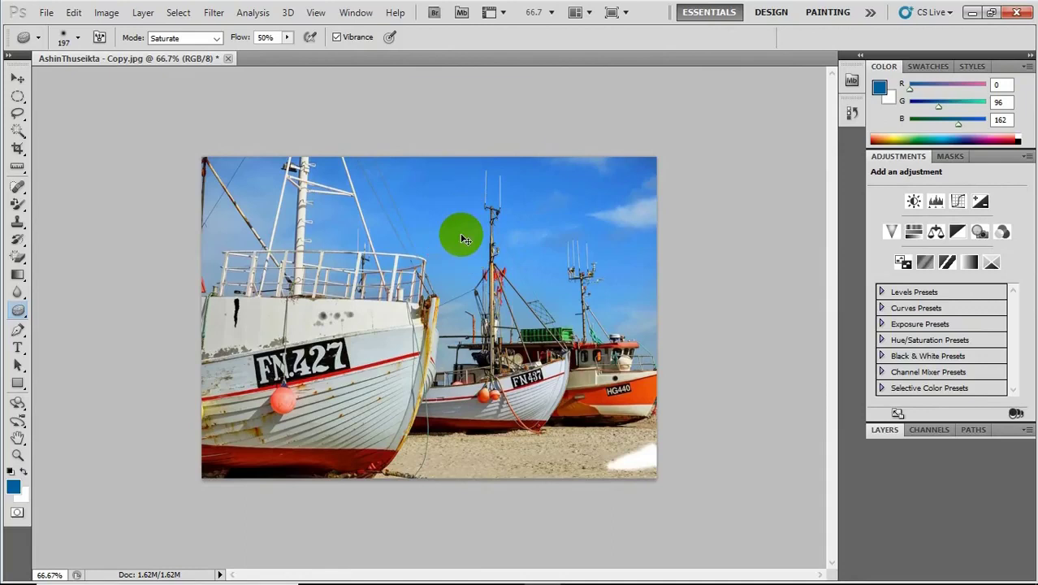
Step: Compare the sky with and without the saturation stroke by undoing and redoing it, leaving the stroke applied
key("ctrl+z")
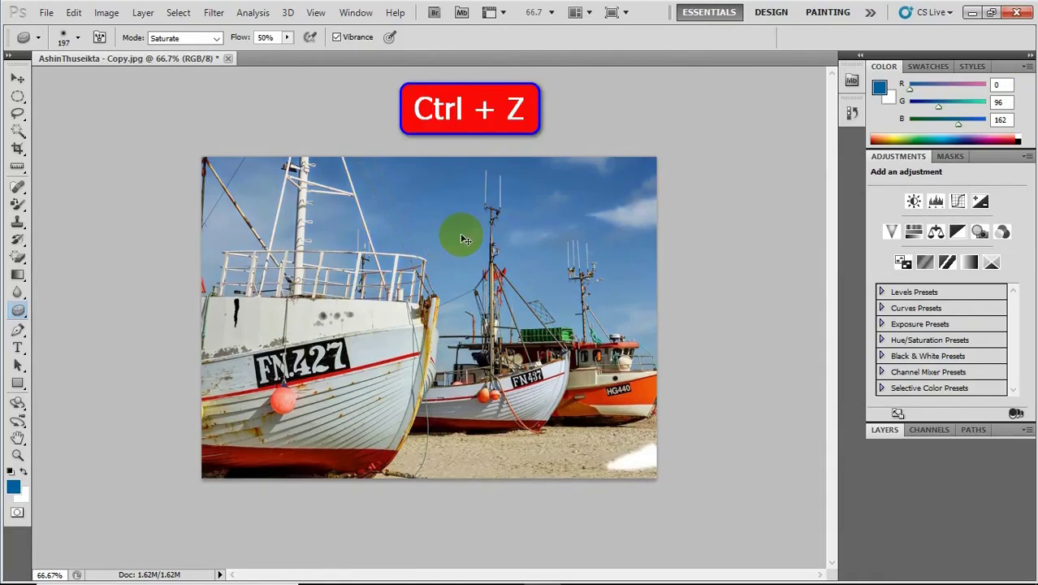
key("ctrl+z")
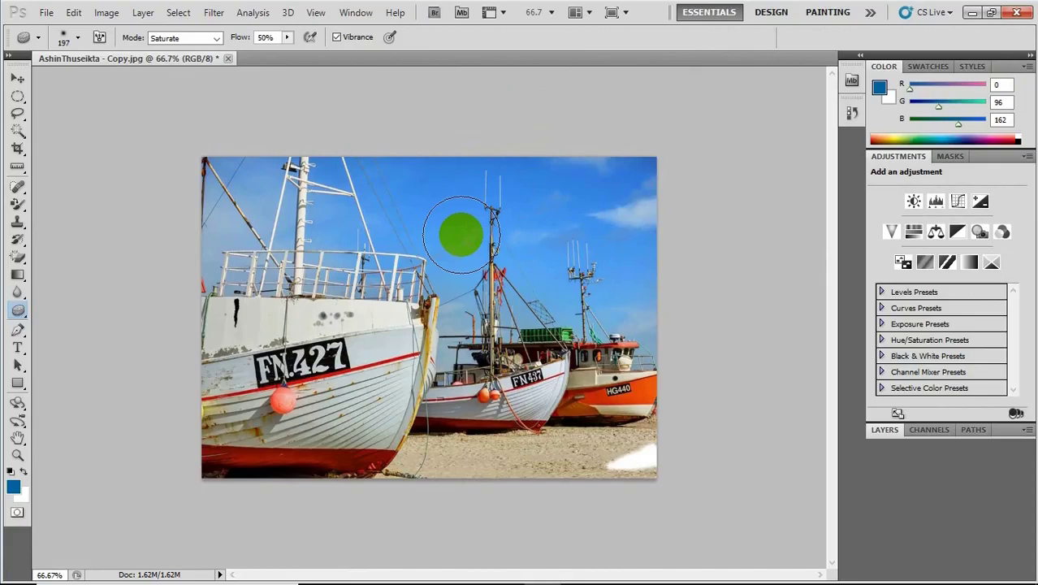
left_click(463, 238)
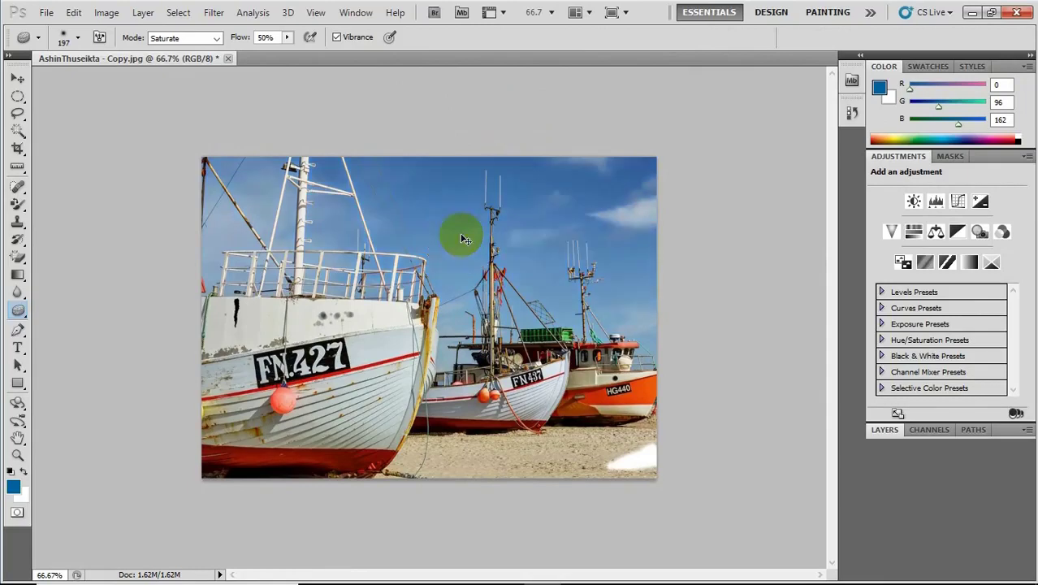
left_click(463, 238)
mouse_move(460, 235)
left_mouse_down()
mouse_move(478, 234)
mouse_move(470, 251)
left_mouse_up()
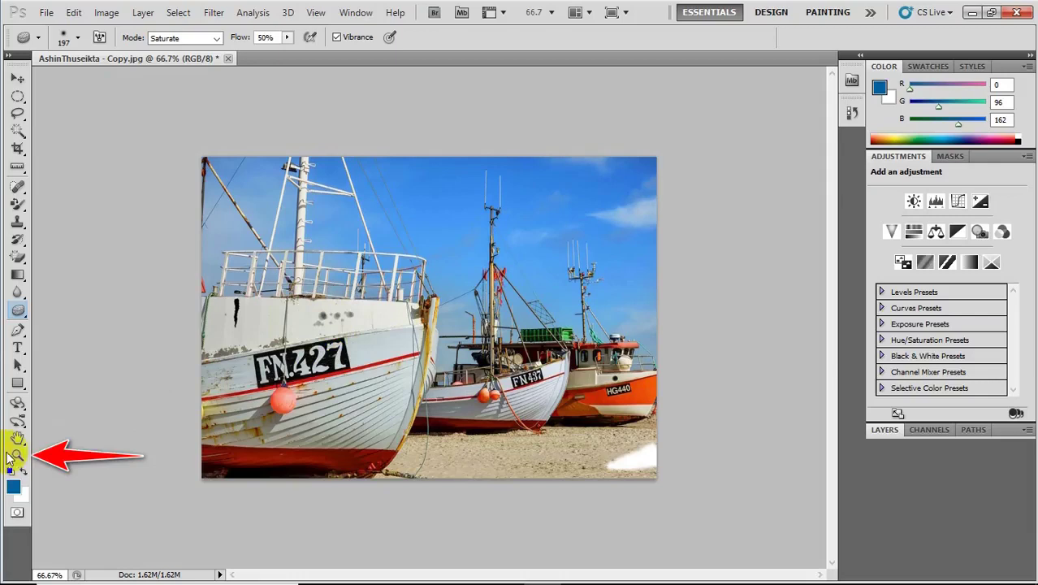
Step: Zoom in to 300% on the gray stains on the large boat's white hull and pan to center them
left_click(16, 456)
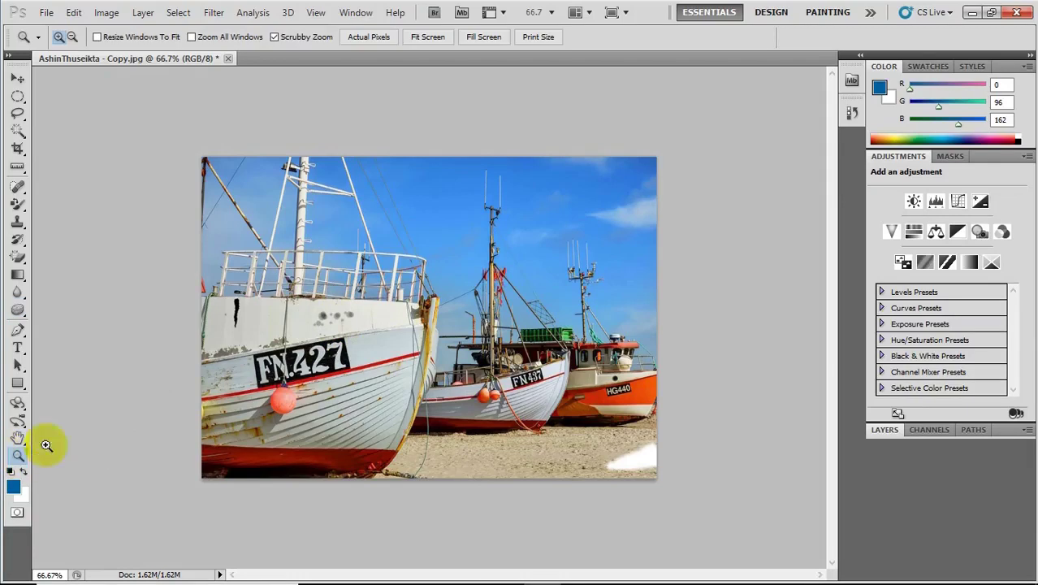
left_click(329, 326)
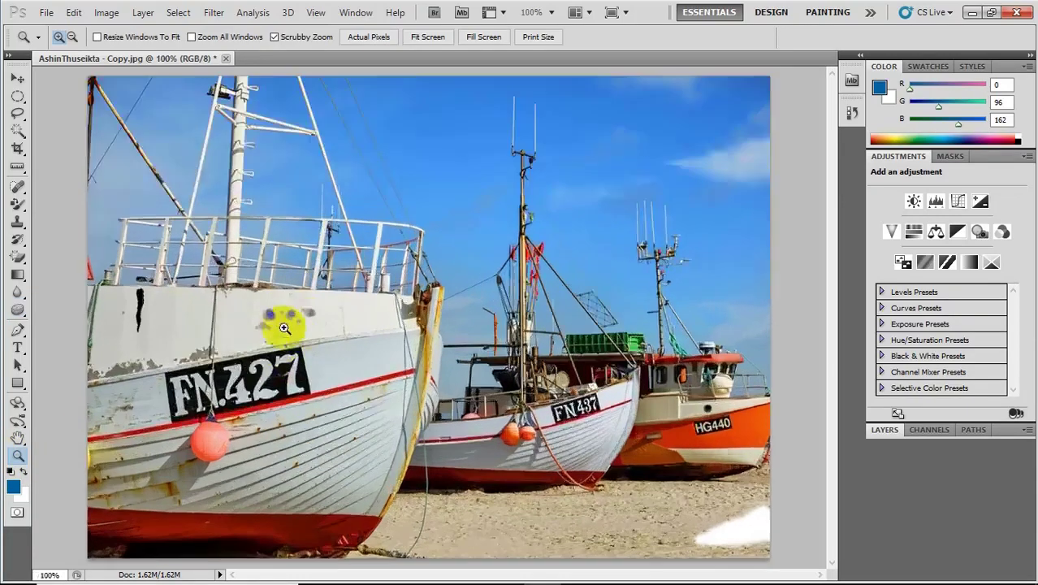
left_click(276, 323)
left_click(258, 333)
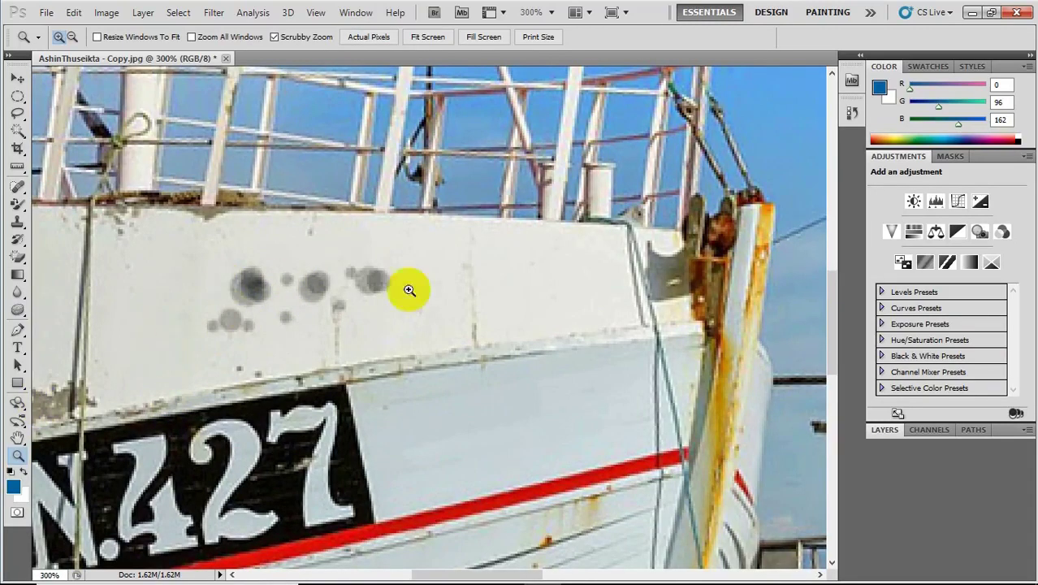
left_click(18, 439)
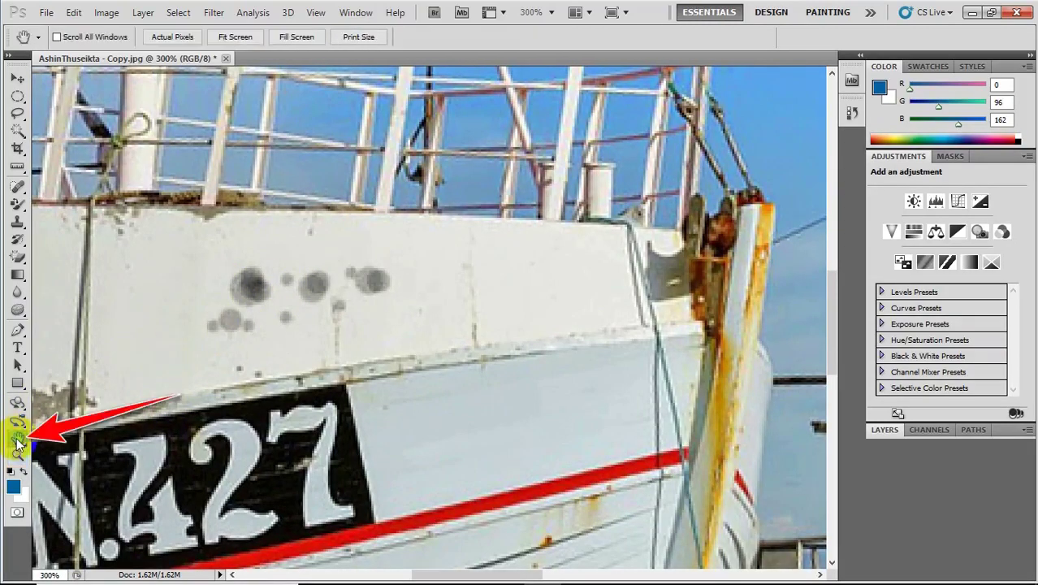
mouse_move(213, 310)
left_mouse_down()
mouse_move(352, 311)
mouse_move(365, 301)
mouse_move(313, 302)
mouse_move(362, 301)
left_mouse_up()
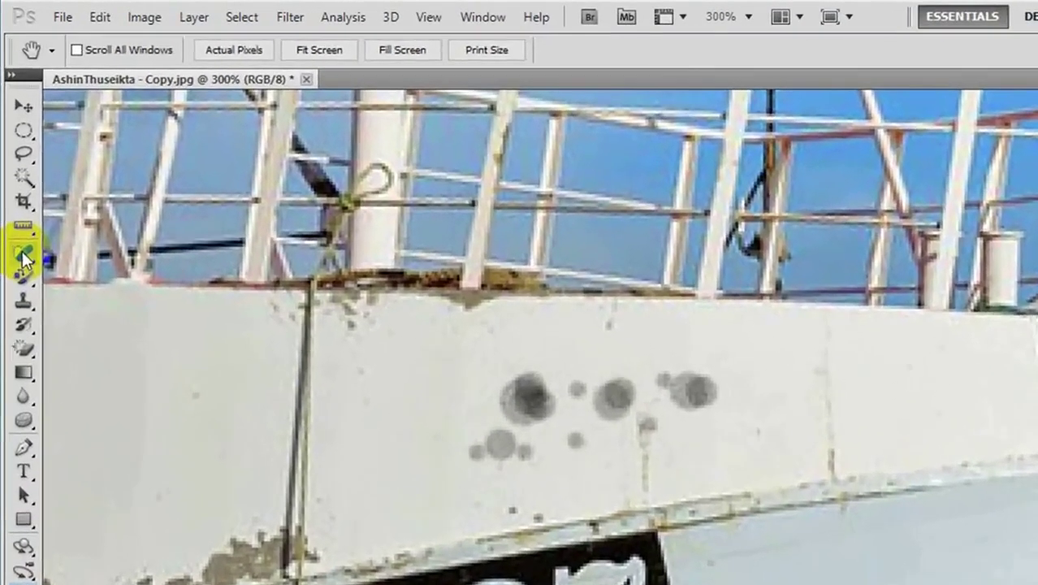
left_click(24, 259)
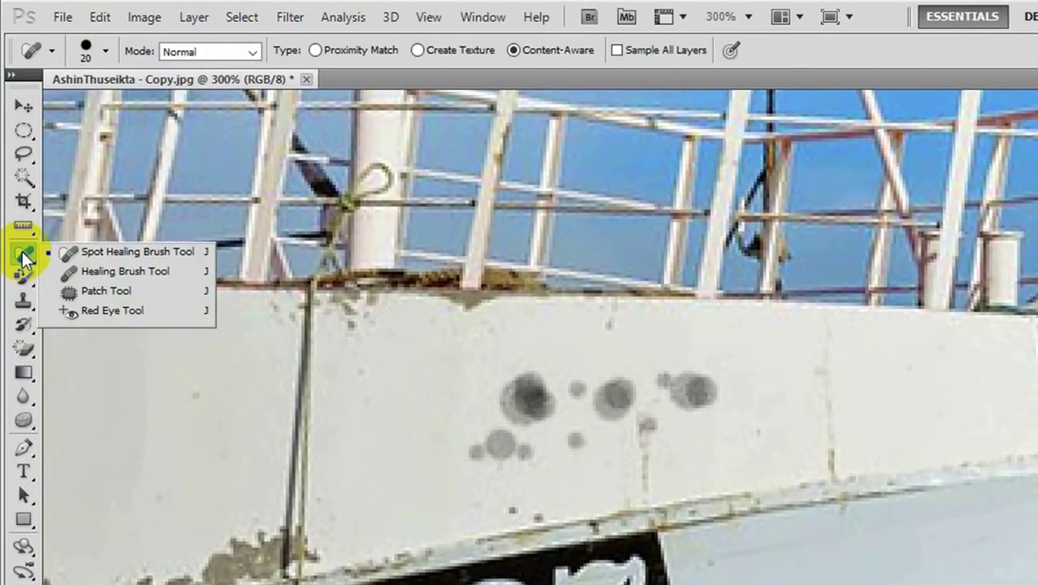
left_click(65, 271)
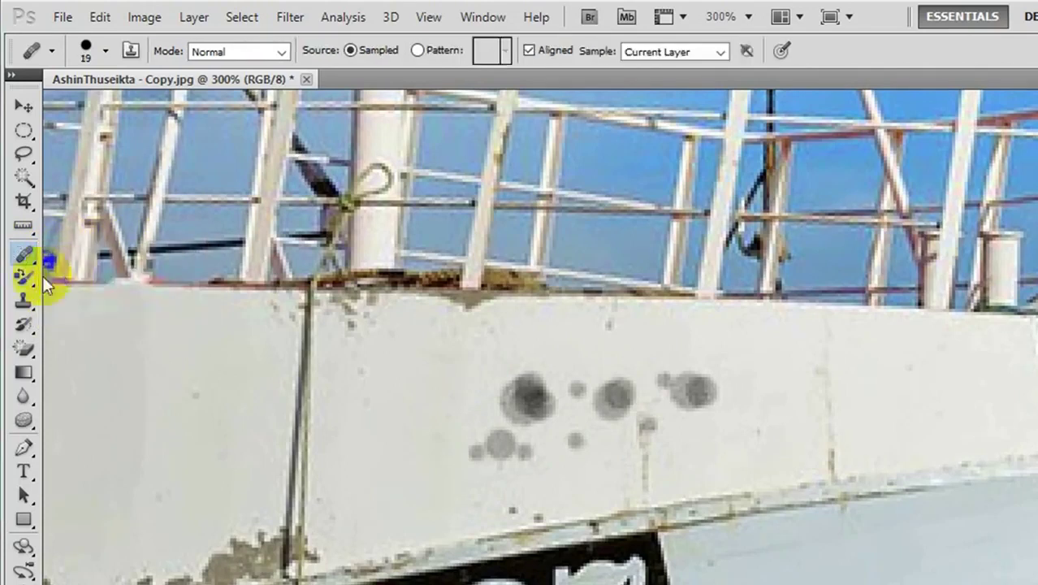
right_click(27, 259)
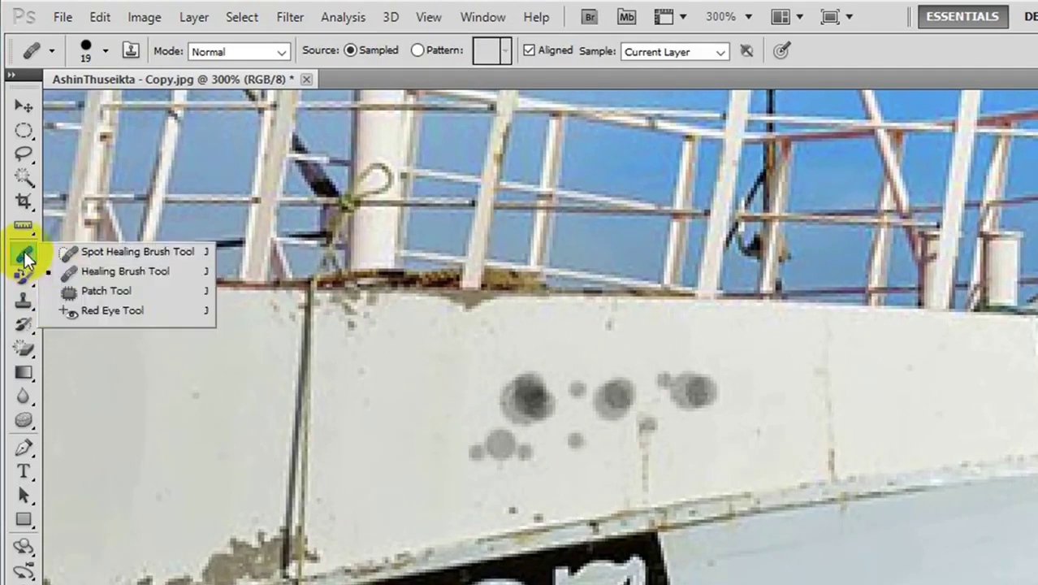
left_click(79, 289)
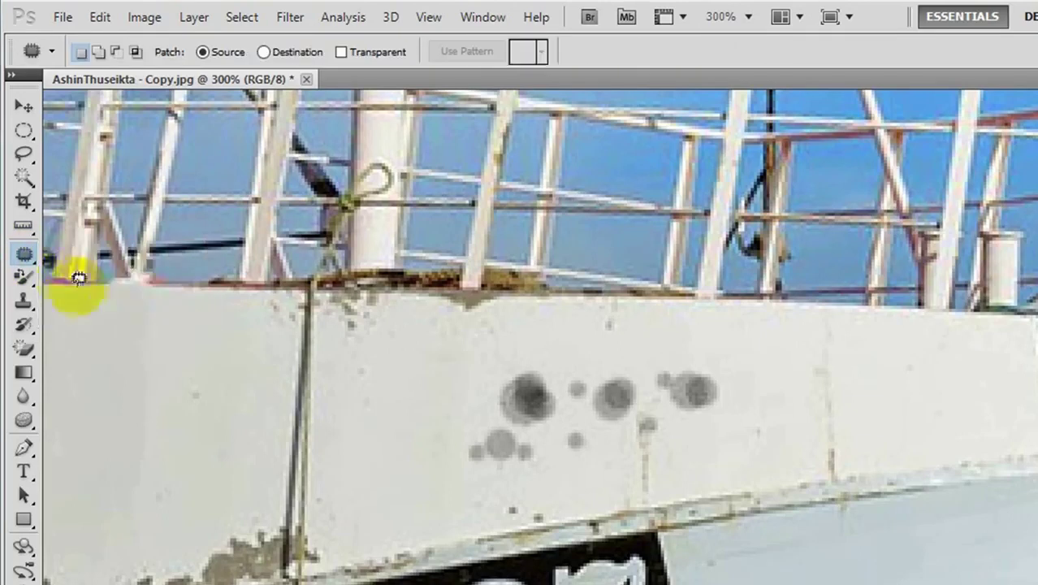
Step: Set up the Spot Healing Brush in Content-Aware mode with a 35 px brush
right_click(24, 258)
left_click(80, 255)
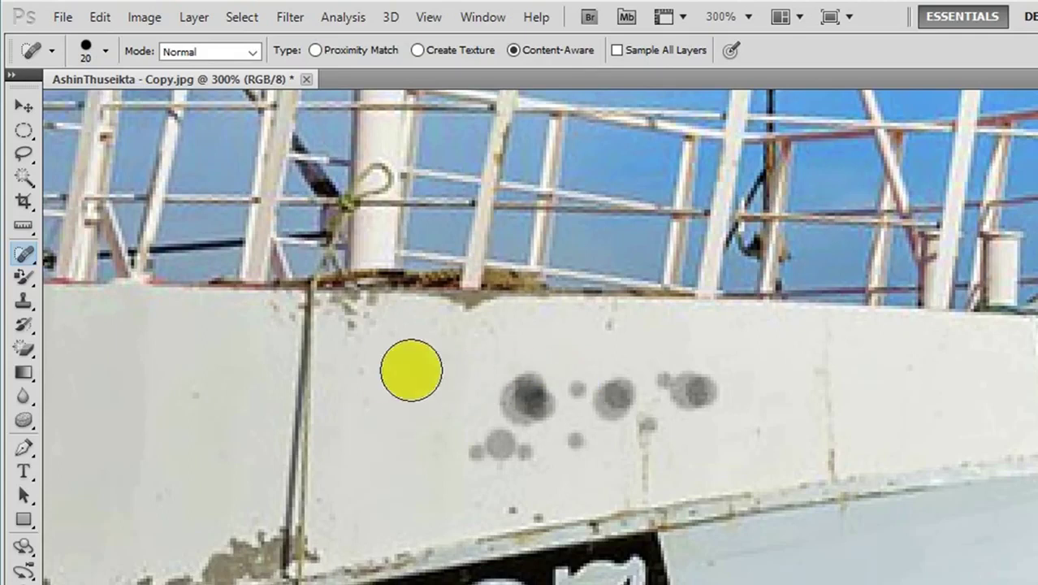
left_click(104, 50)
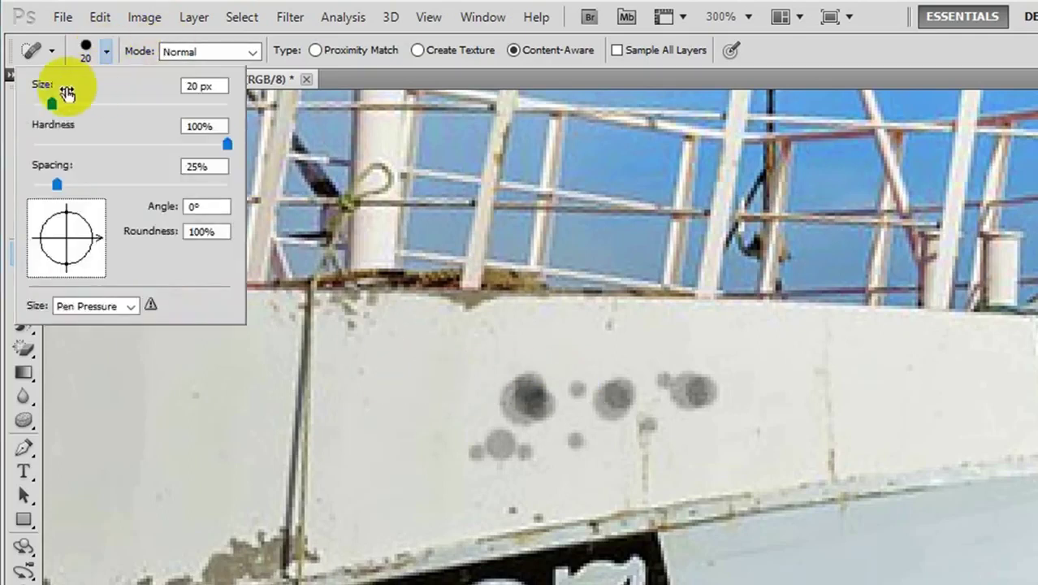
left_click_drag(52, 103, 112, 103)
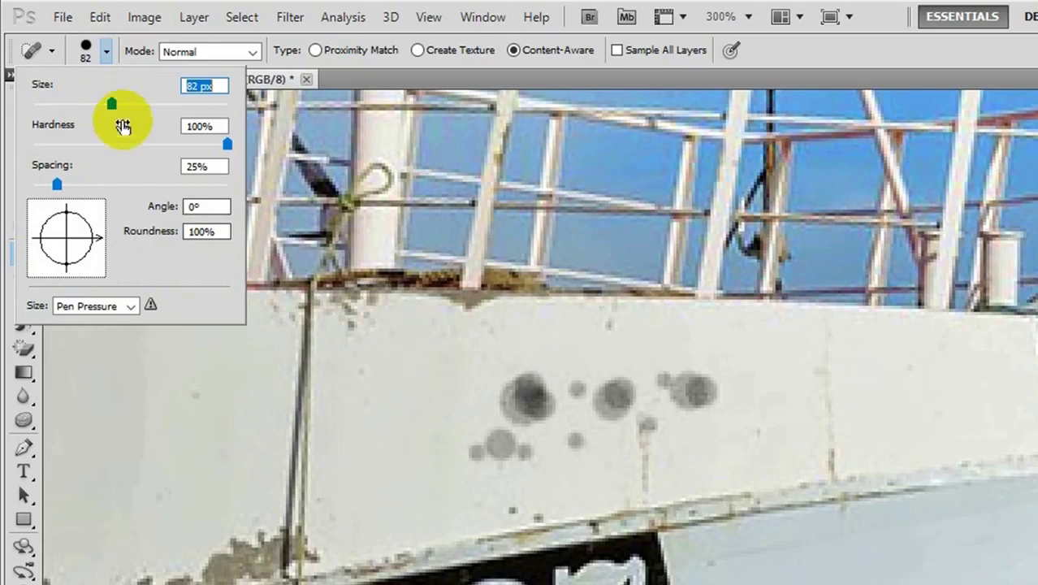
left_click_drag(112, 104, 65, 104)
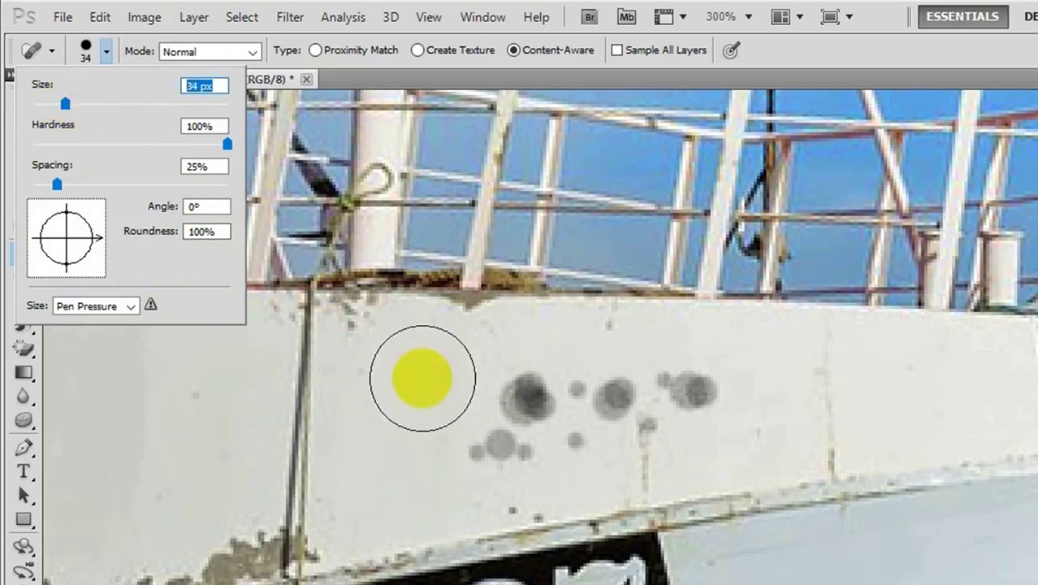
left_click(67, 104)
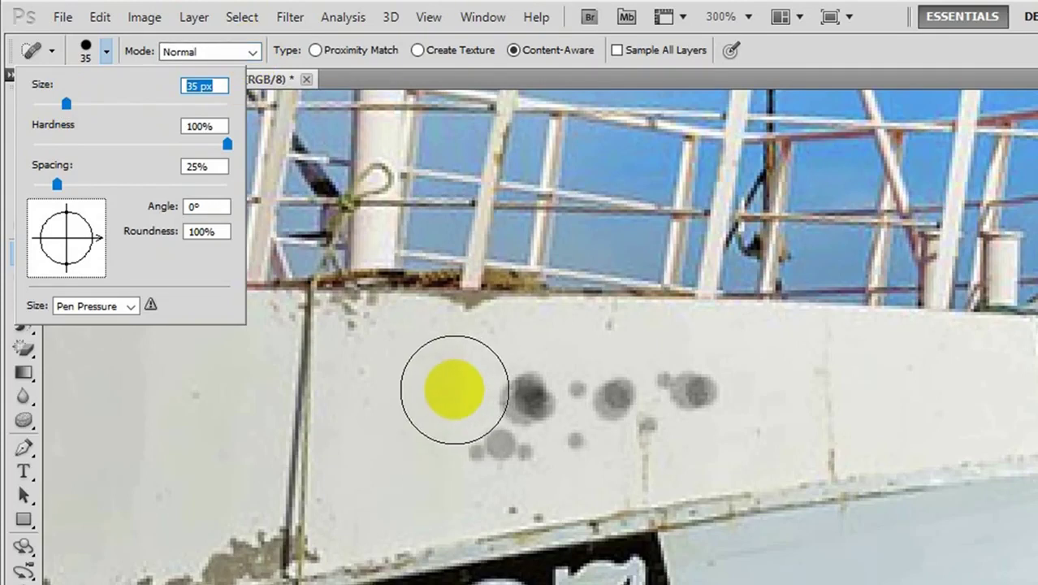
Step: Remove the gray stains from the large boat's white hull with the Spot Healing Brush
left_click_drag(454, 391, 723, 404)
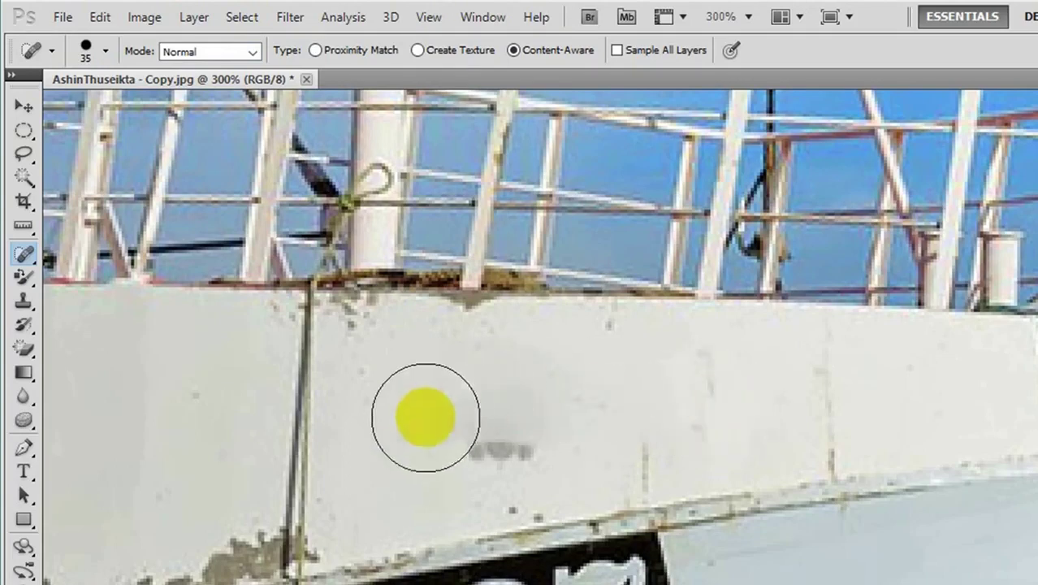
left_click_drag(394, 440, 550, 439)
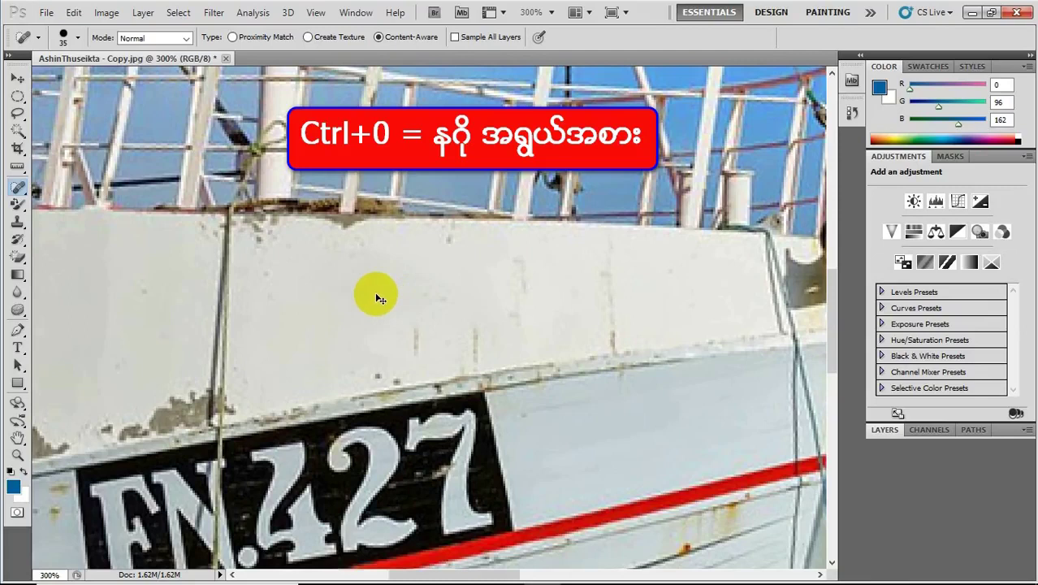
key("ctrl+0")
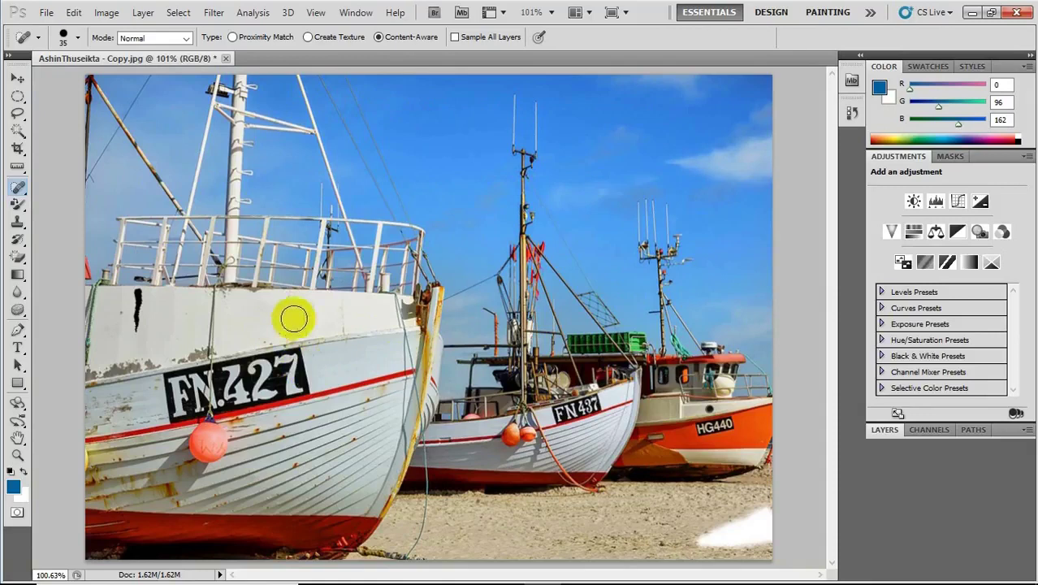
Step: Enclose the black streak on the large boat's white hull in an elliptical marquee selection, centered around the streak
left_click_drag(138, 290, 137, 340)
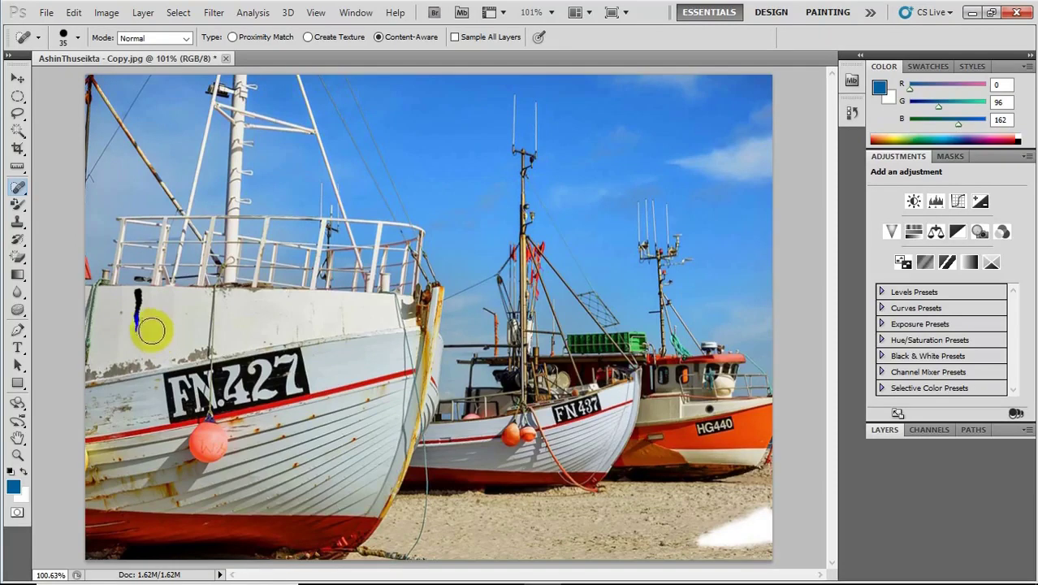
left_click(18, 455)
left_click(139, 308)
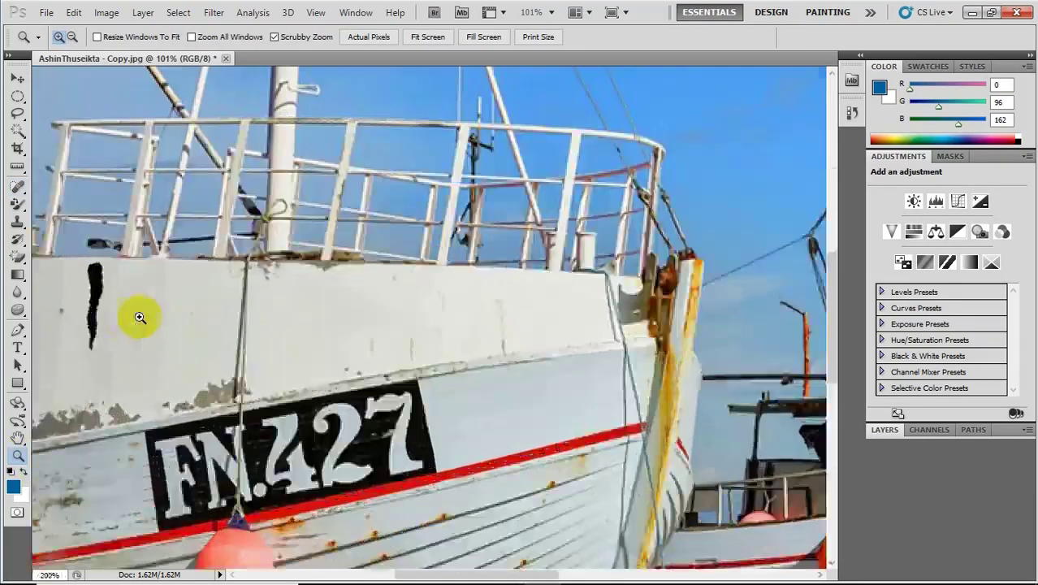
left_click(128, 318)
left_click(111, 323)
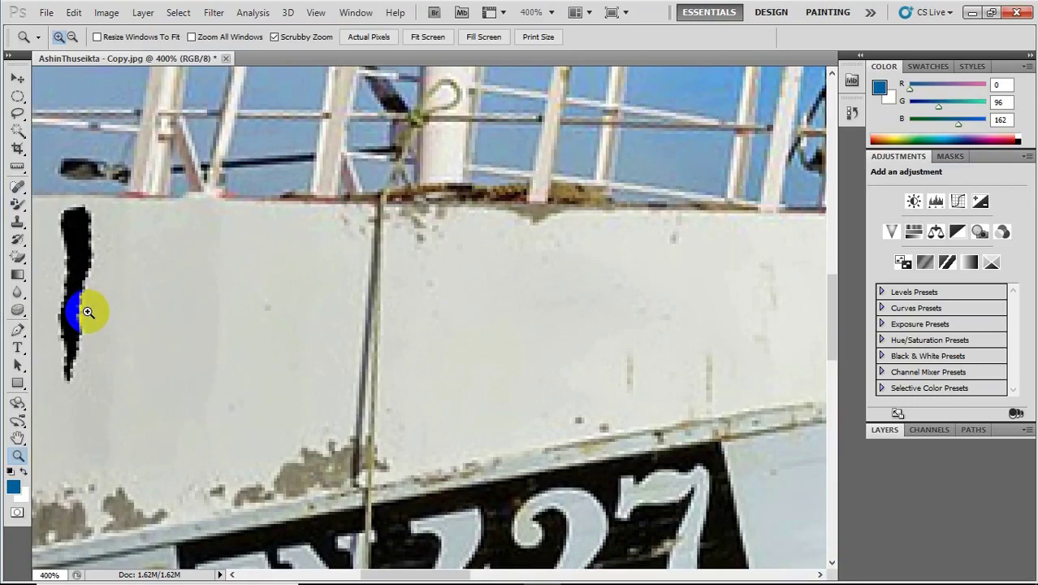
left_click_drag(87, 302, 237, 293)
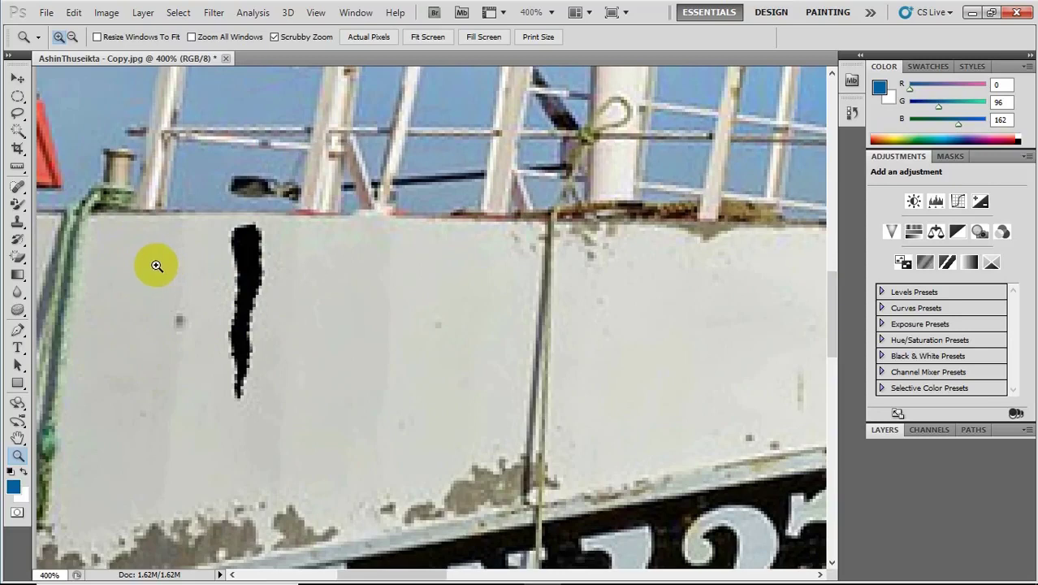
left_click(237, 244)
left_click(18, 97)
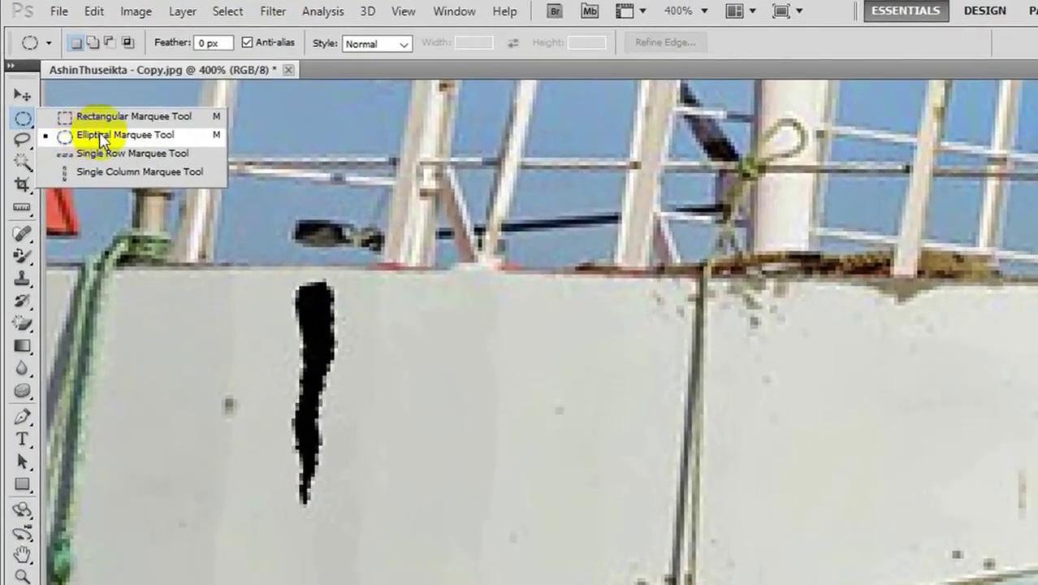
left_click(102, 138)
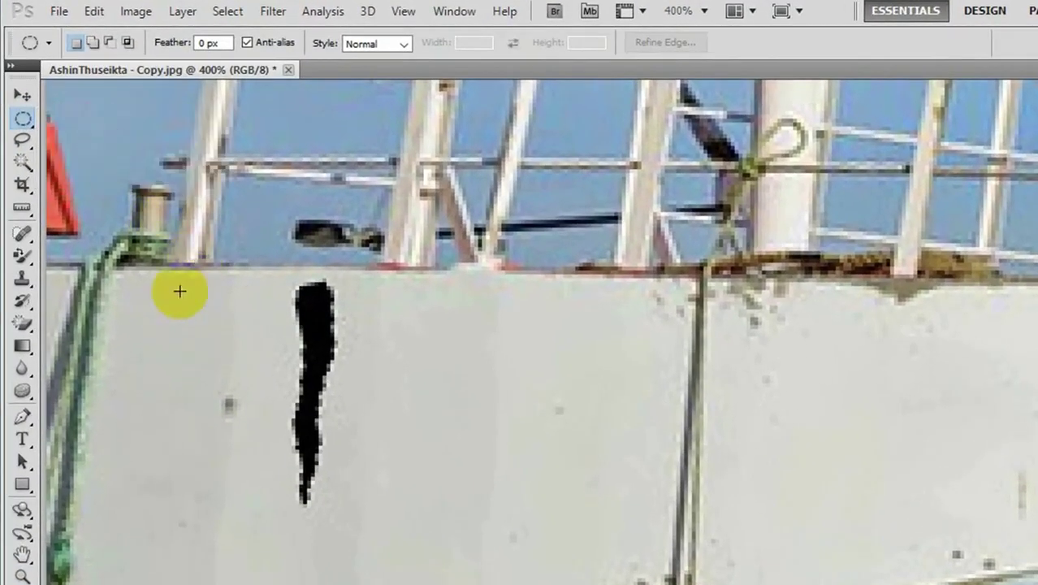
left_click_drag(221, 297, 408, 581)
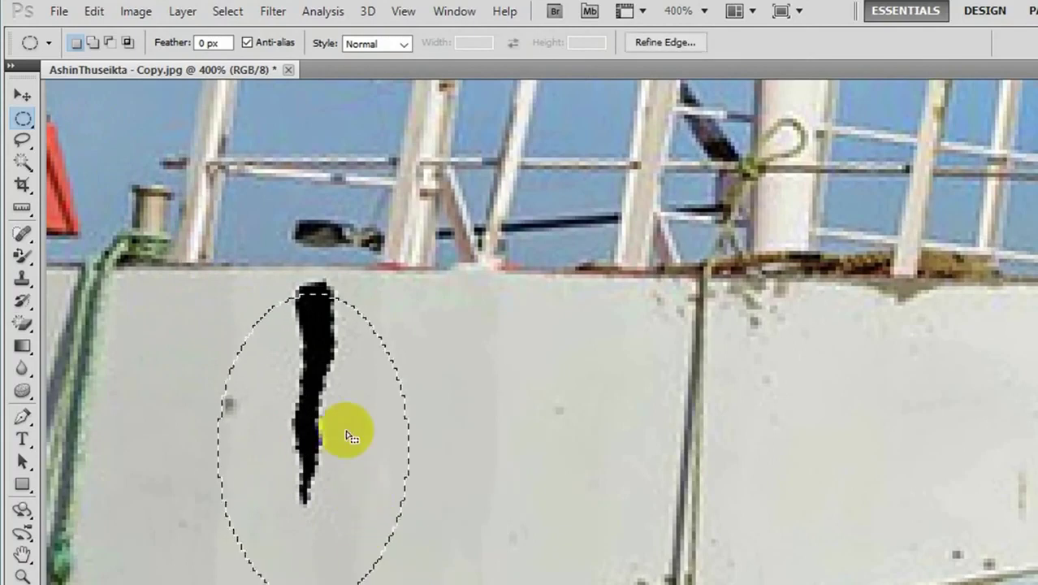
left_click_drag(342, 420, 335, 394)
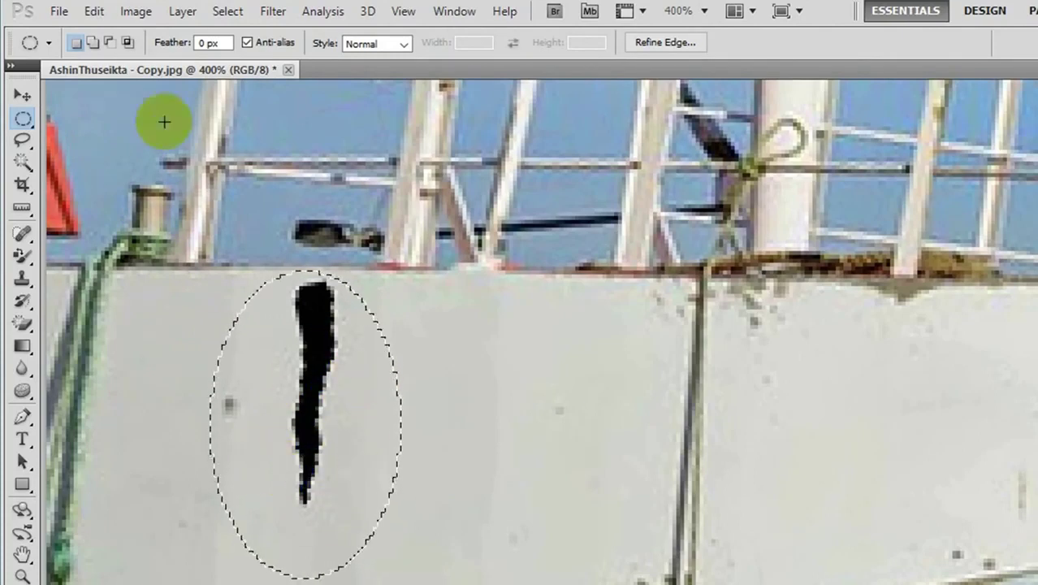
Step: Remove the selected black streak with a Content-Aware fill in Normal mode at 100% opacity and clear the selection
left_click(94, 13)
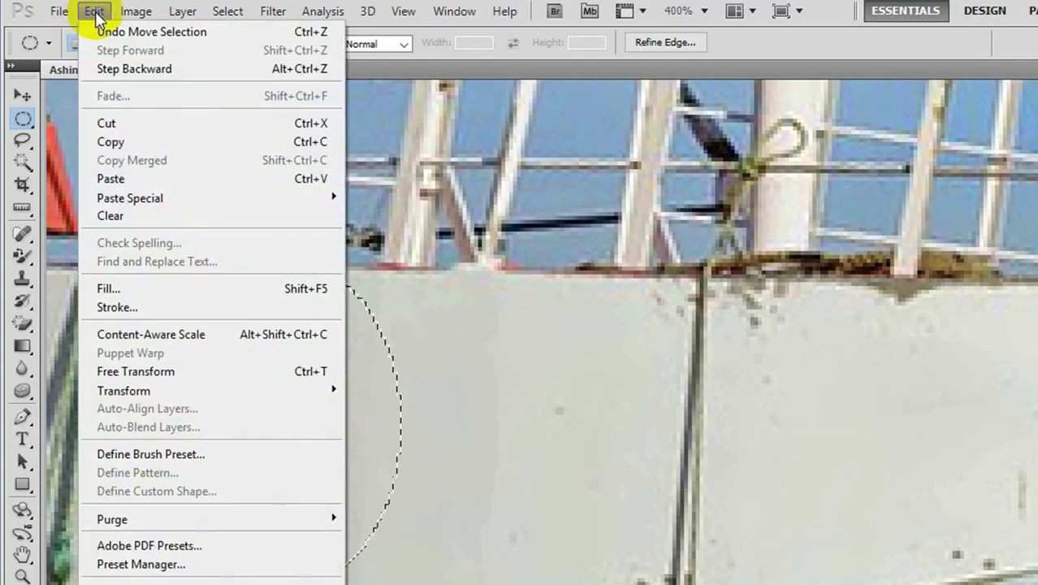
left_click(130, 297)
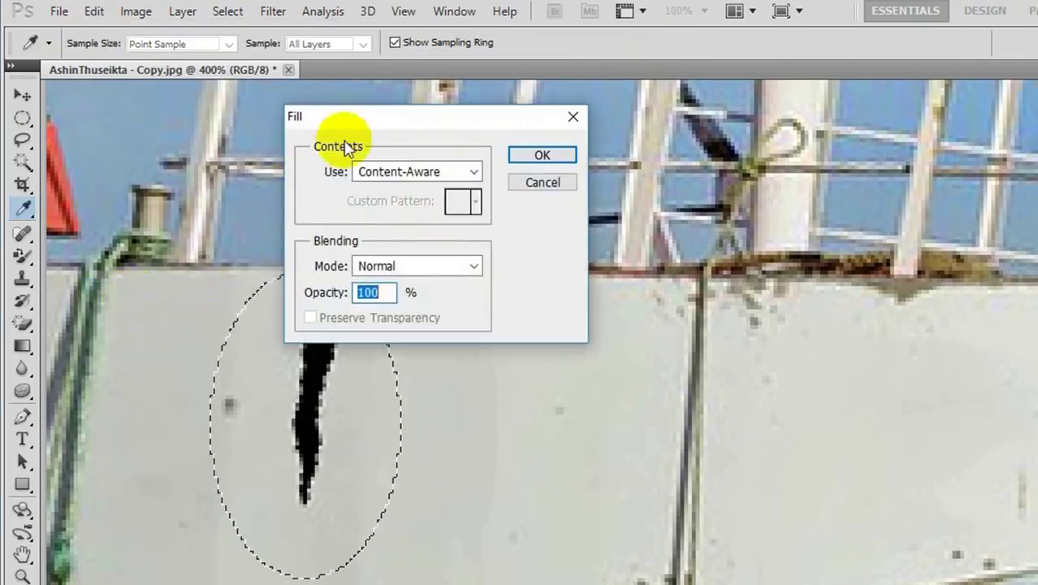
left_click_drag(364, 130, 476, 123)
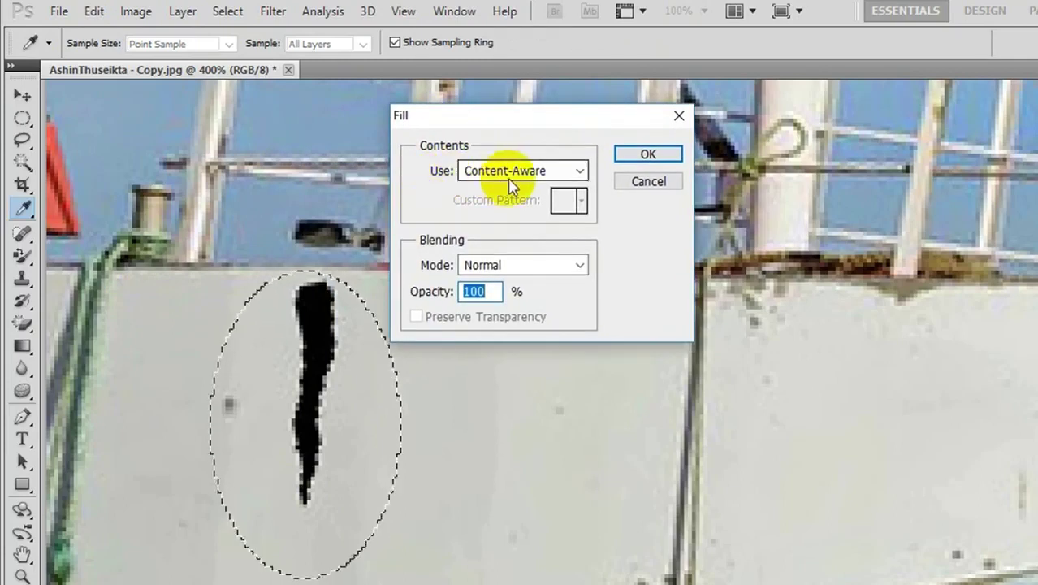
left_click(575, 169)
left_click(575, 169)
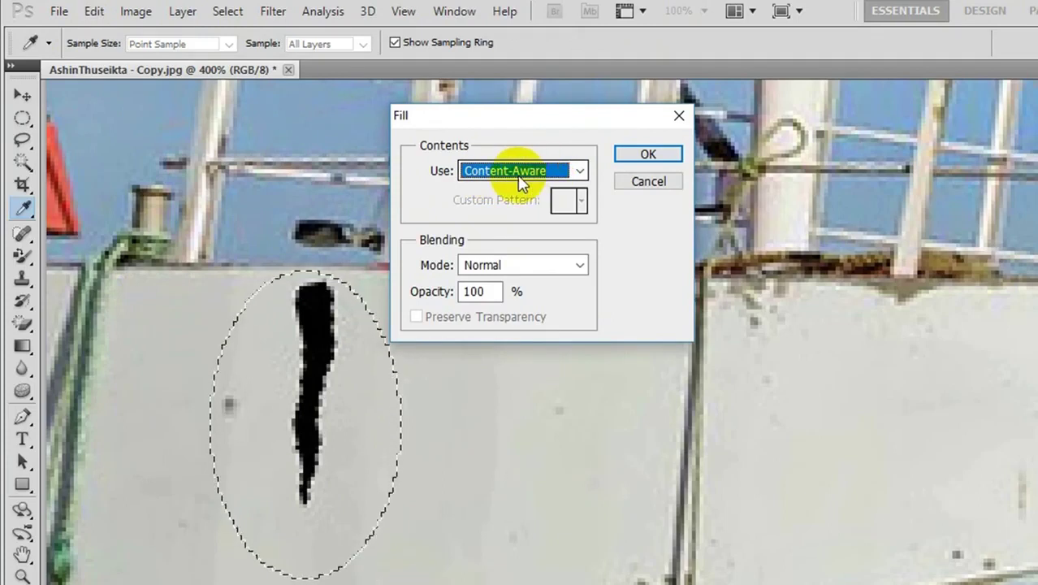
left_click(639, 156)
key("m")
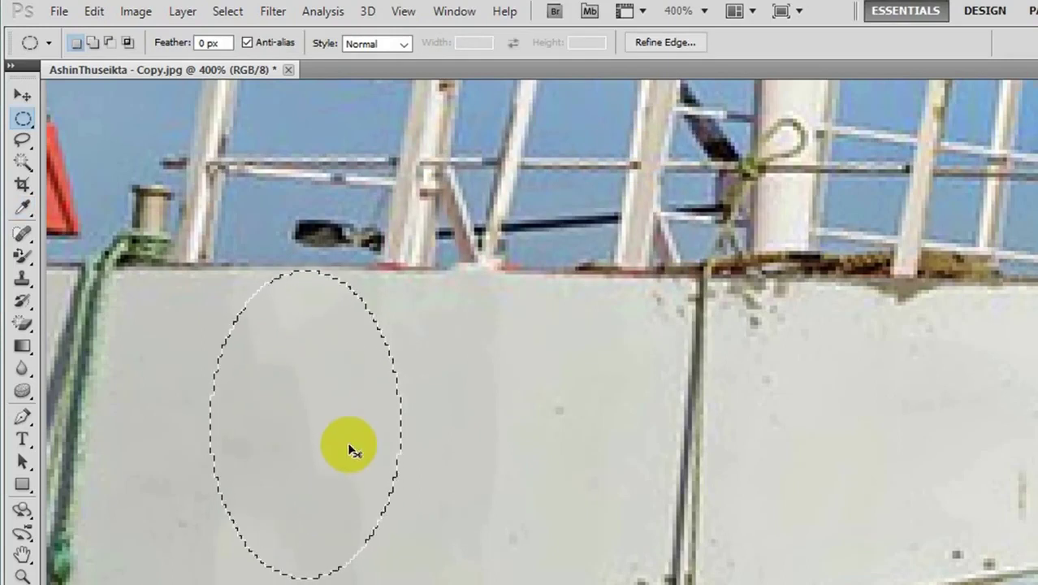
key("ctrl+d")
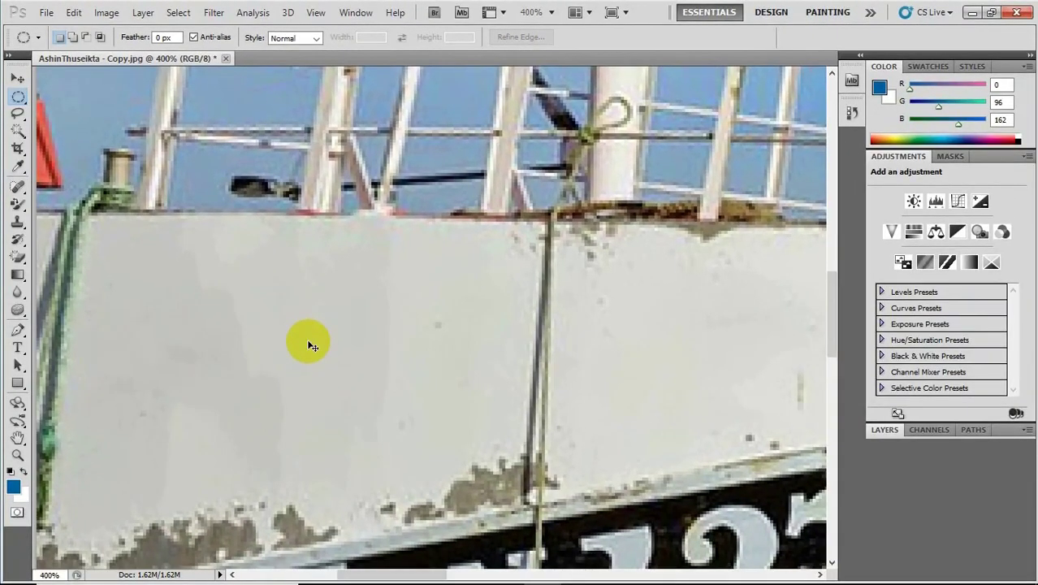
key("ctrl+0")
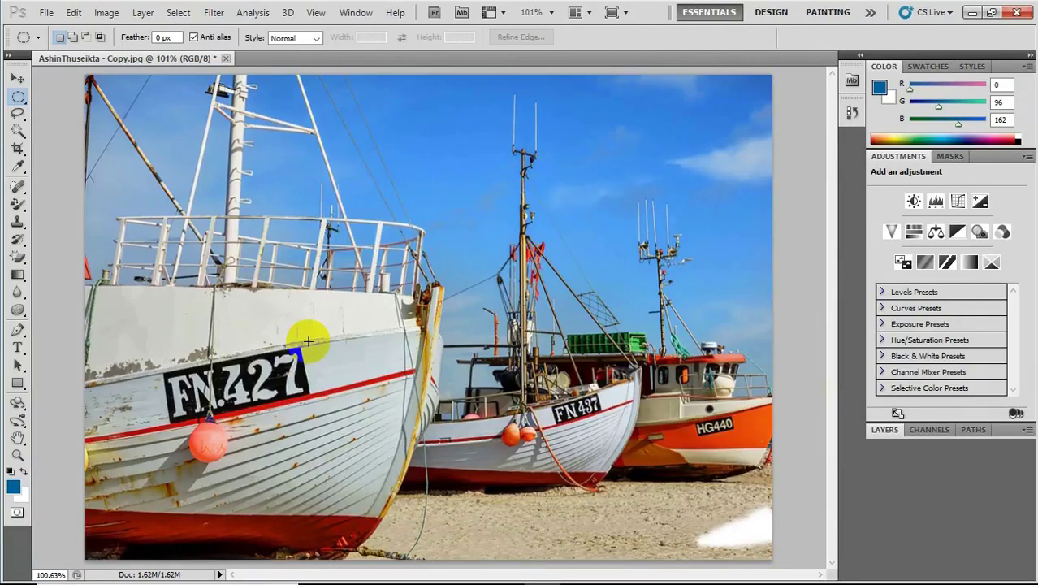
Step: Set the Clone Stamp source on clean sand to the upper left of the white beach patch, using a 28 px brush
left_click(455, 465)
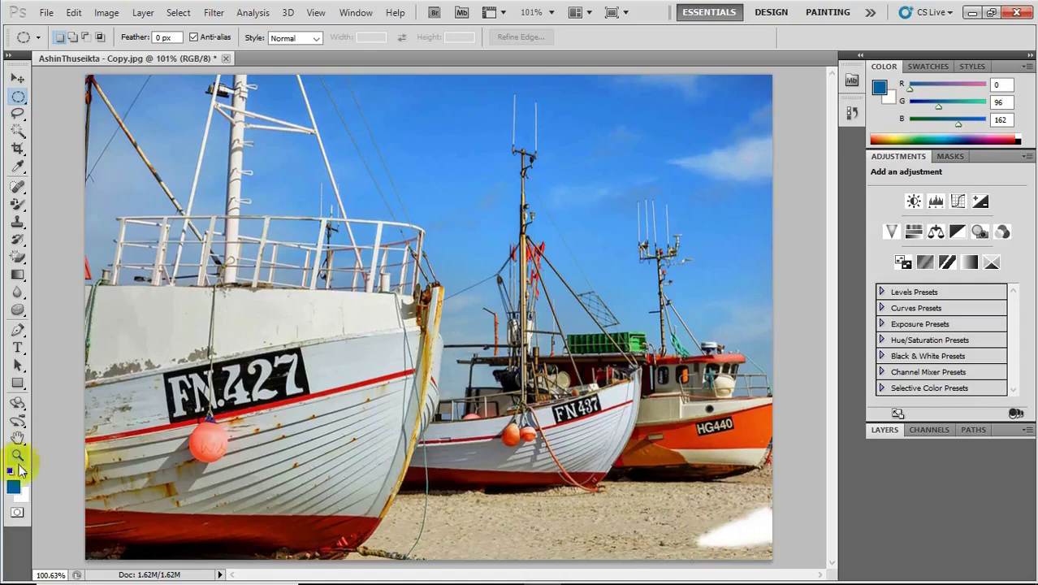
left_click(17, 456)
left_click(749, 535)
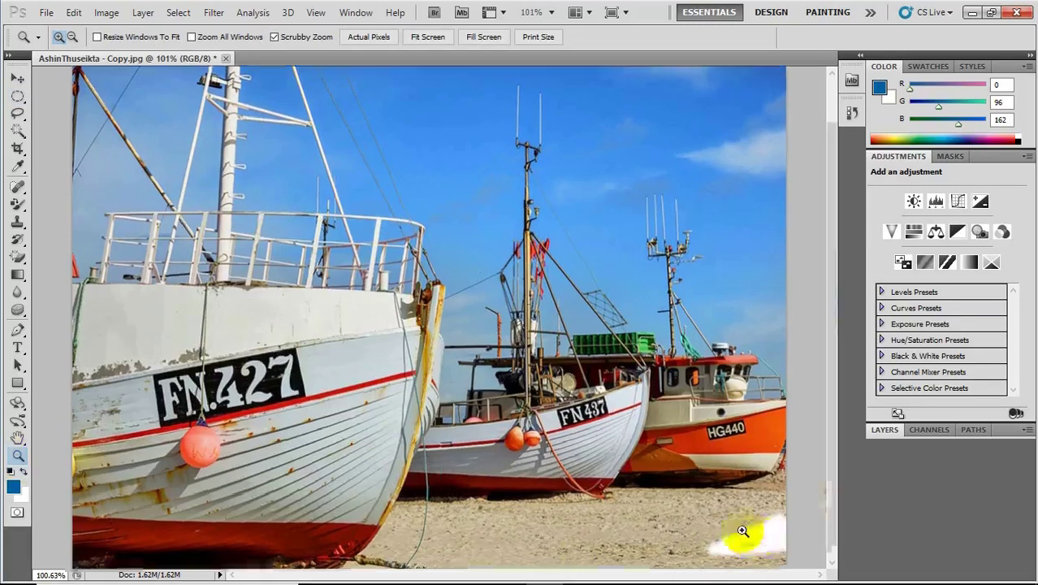
left_click(743, 532)
left_click(741, 534)
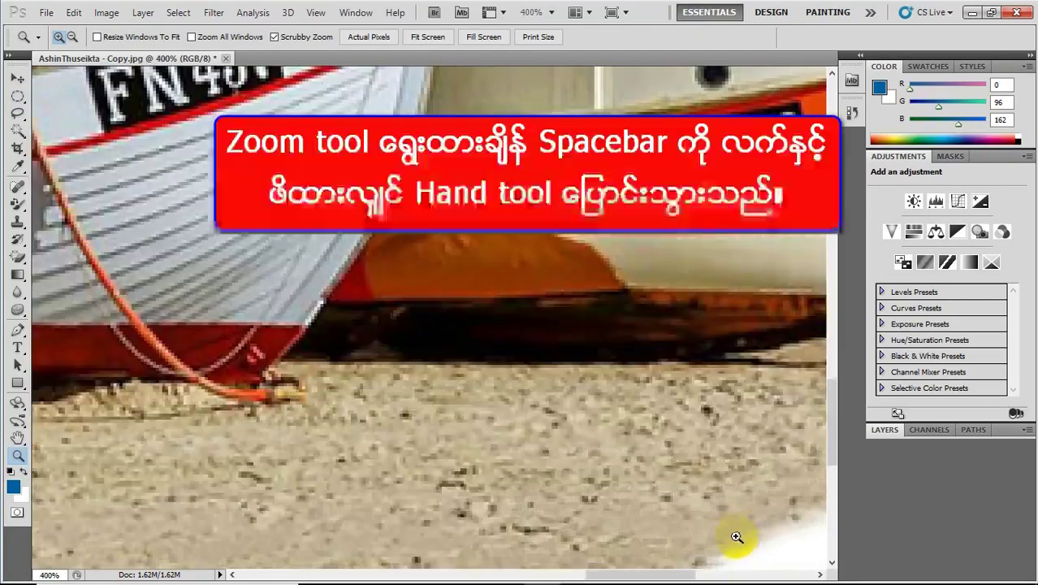
left_click_drag(734, 538, 531, 401)
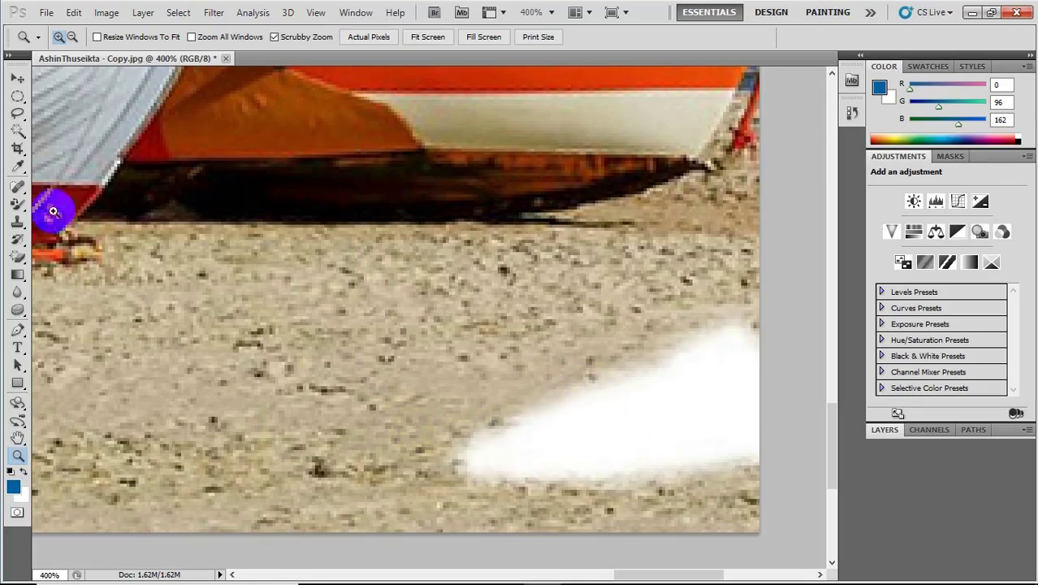
left_click(18, 222)
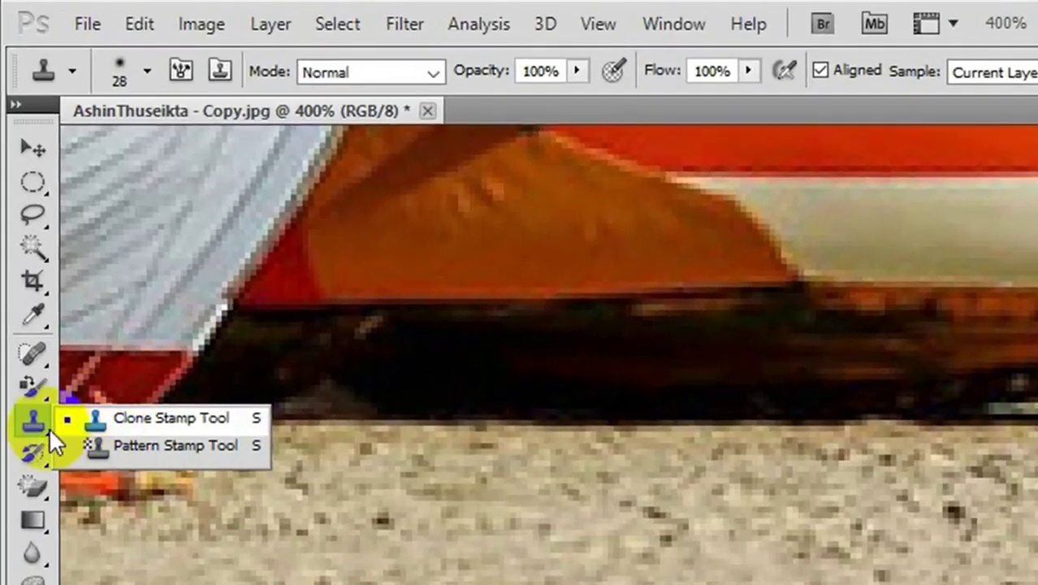
left_click(97, 422)
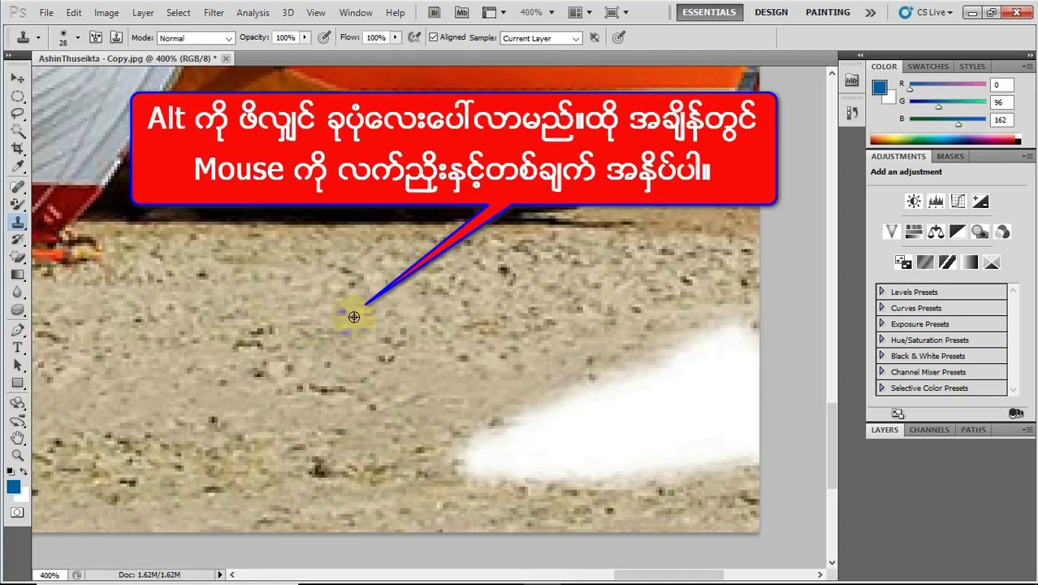
left_click(354, 317, "alt")
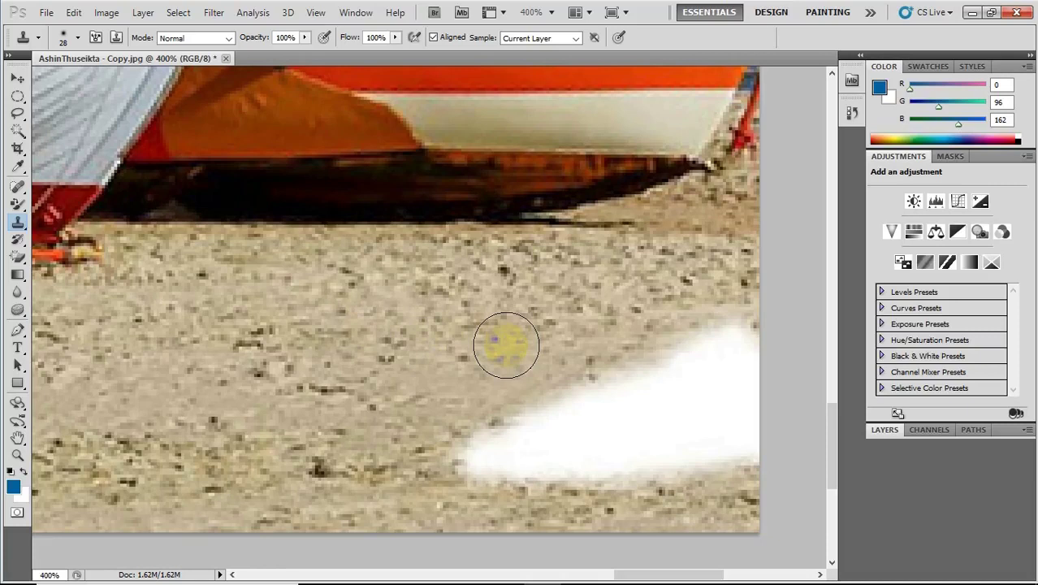
Step: Paint cloned sand over the white beach patch in Normal mode at 100% opacity until it is covered
mouse_move(506, 346)
left_mouse_down()
mouse_move(573, 358)
mouse_move(752, 360)
left_mouse_up()
left_click_drag(424, 377, 743, 415)
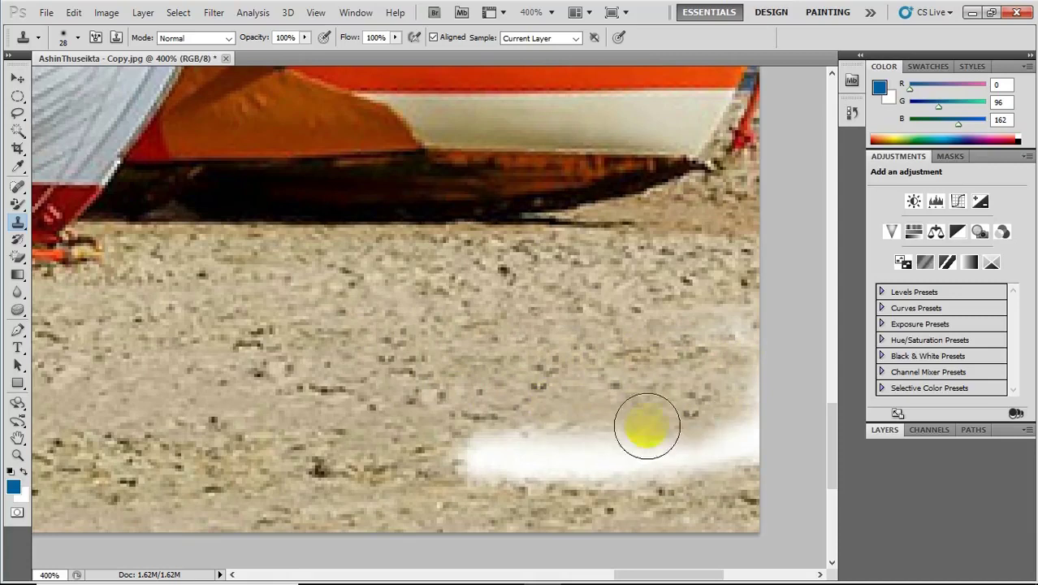
left_click_drag(388, 431, 742, 443)
left_click_drag(466, 459, 765, 478)
left_click_drag(579, 480, 739, 480)
left_click_drag(478, 444, 479, 445)
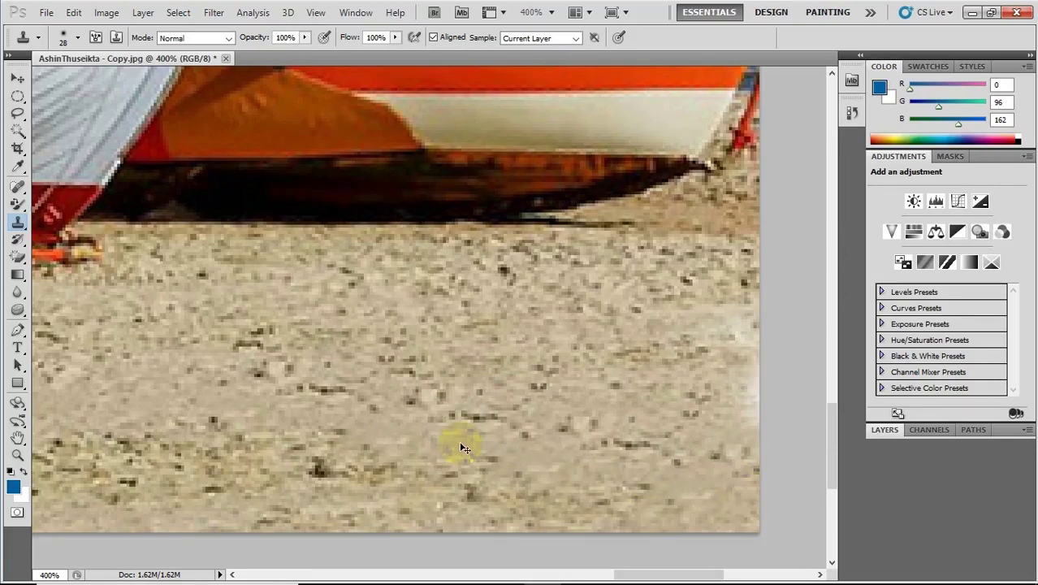
key("ctrl+0")
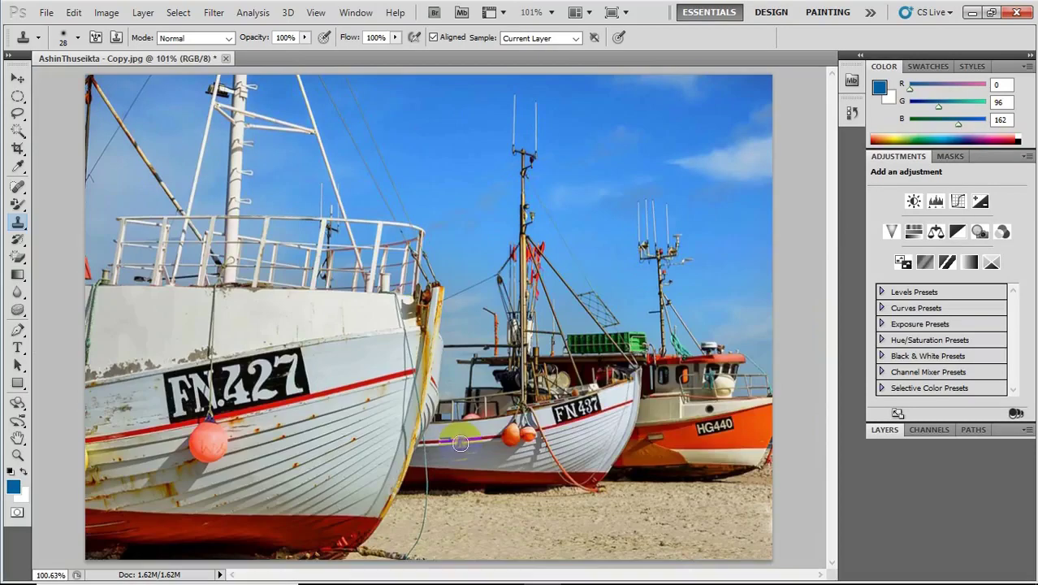
left_click(619, 509)
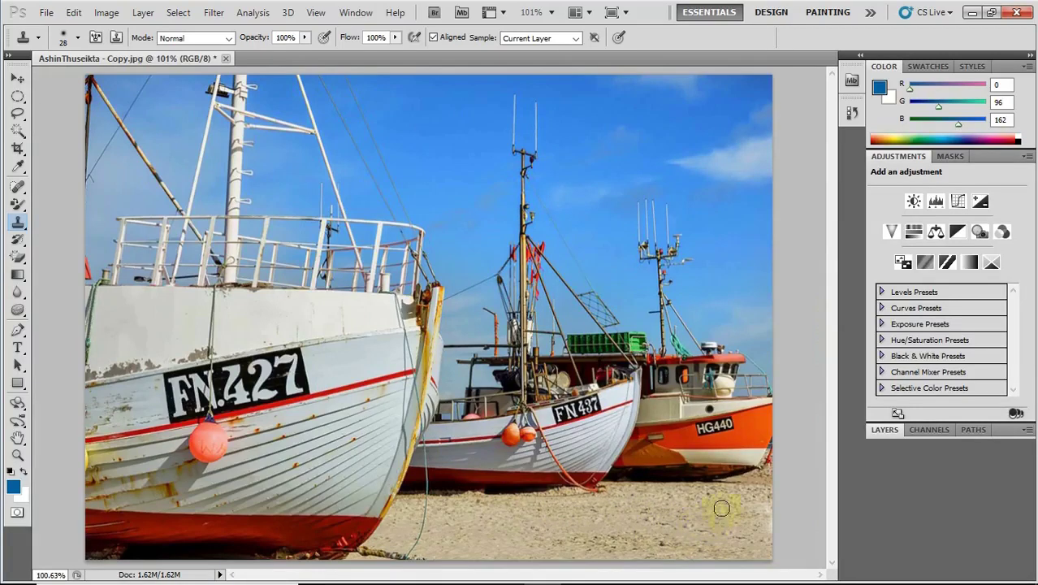
left_click(653, 459)
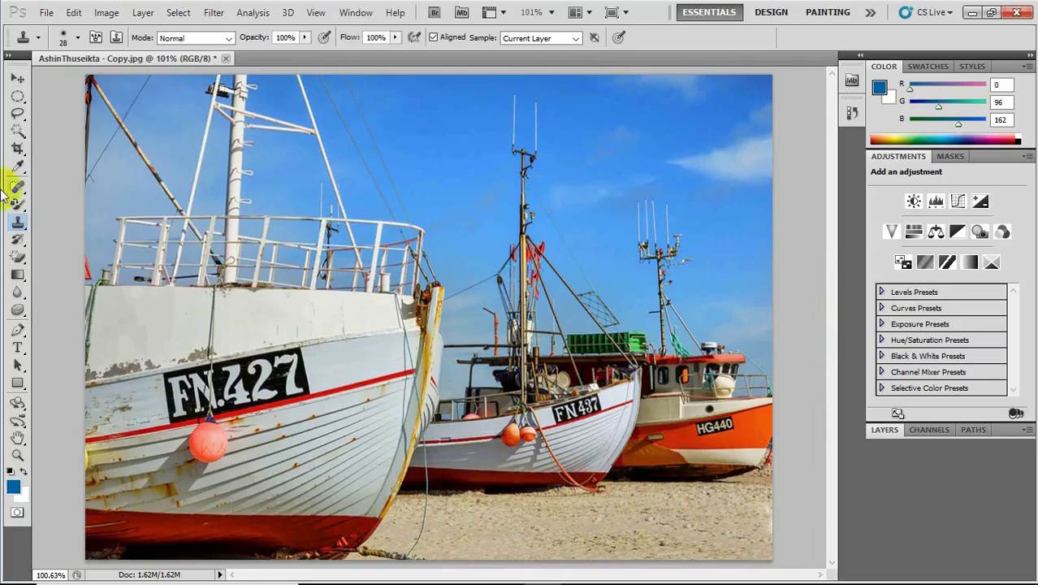
Step: Set up the Color Replacement Tool in Hue mode with a 12 px brush for the orange boat's hull area
left_click(18, 455)
left_click(656, 462)
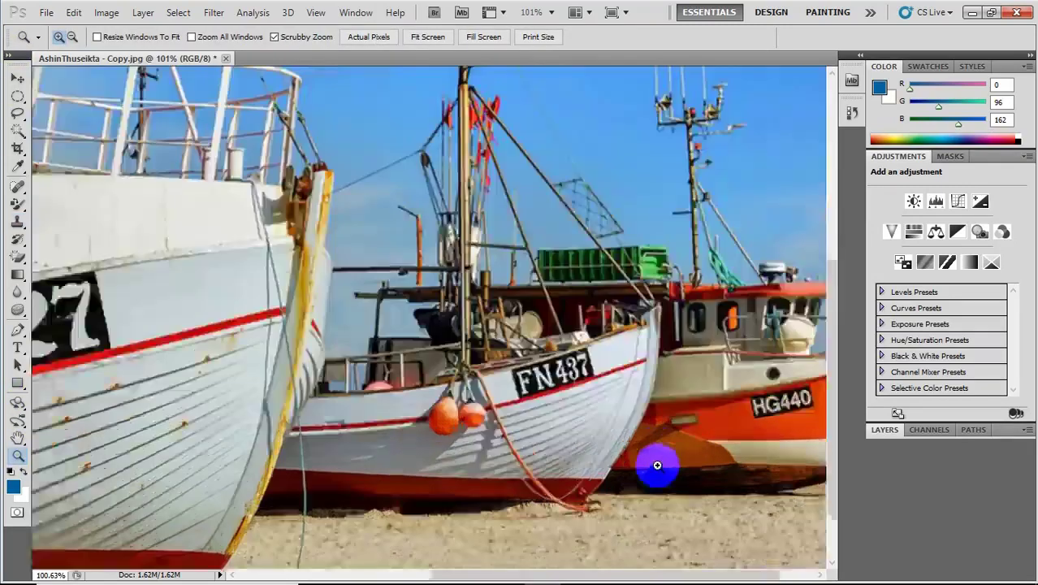
left_click(655, 463)
left_click(665, 456)
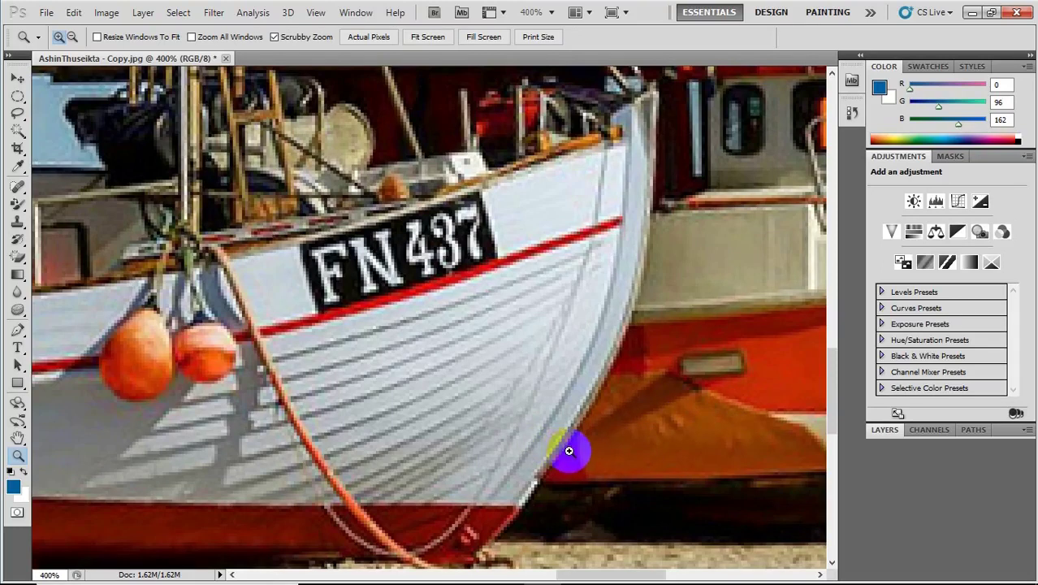
left_click_drag(573, 451, 369, 348)
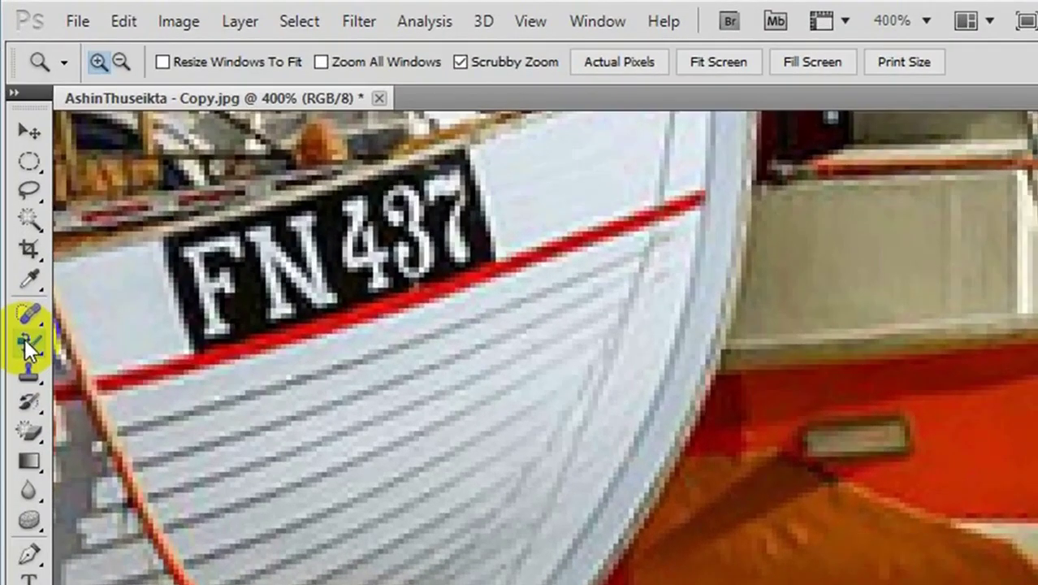
left_click(25, 338)
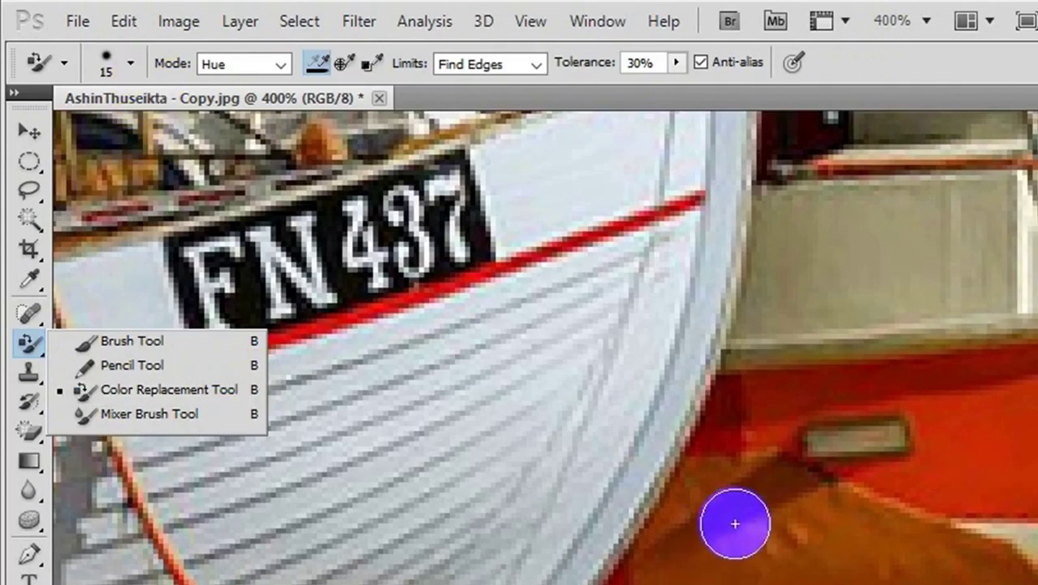
left_click(131, 63)
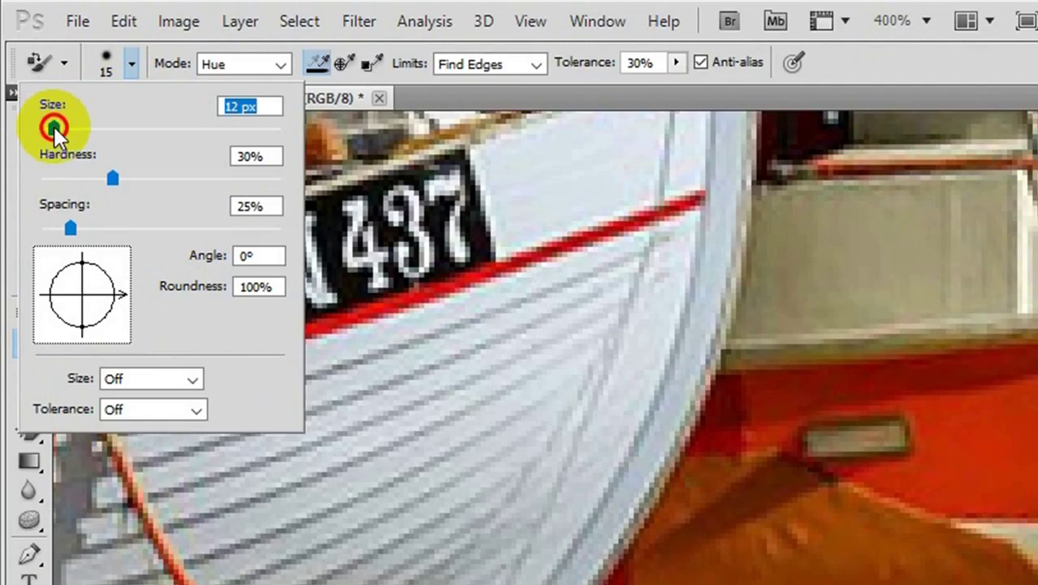
left_click_drag(53, 126, 54, 126)
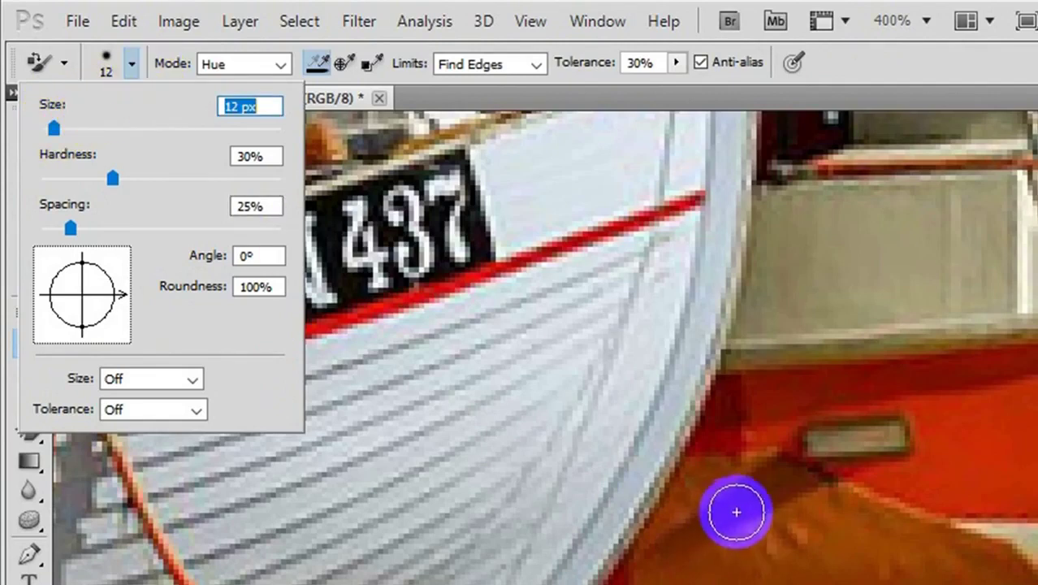
left_click(277, 64)
left_click(278, 64)
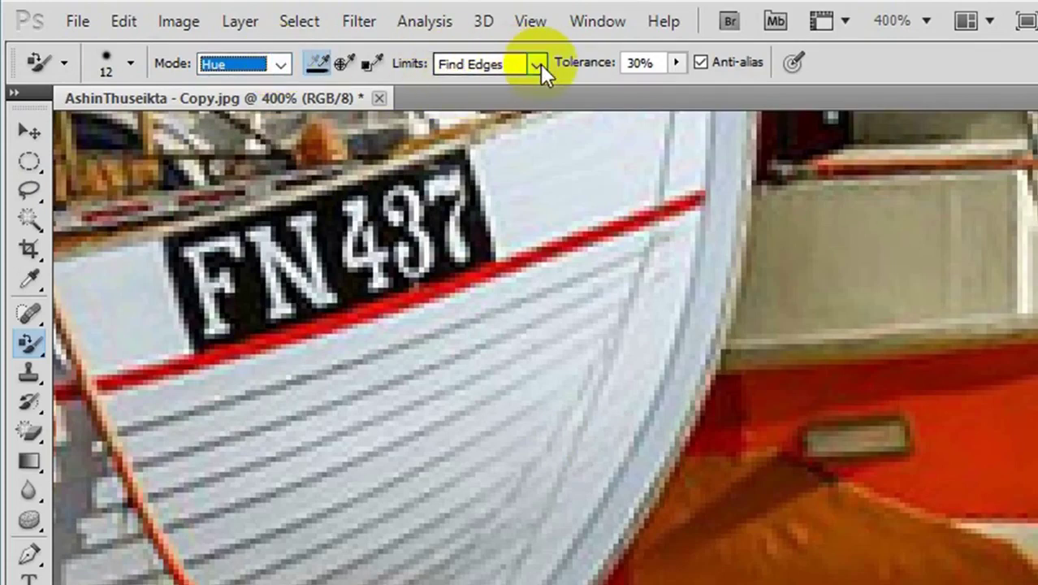
Step: Try recoloring the end of the FN 437 boat's red stripe, undo it, and pick a yellow-green foreground color
left_click(668, 209)
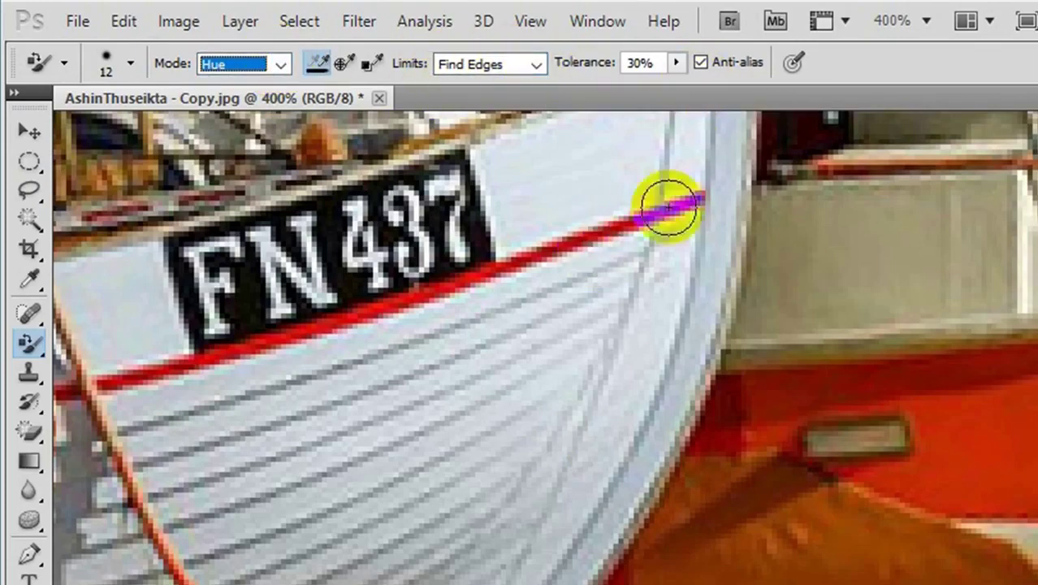
key("ctrl+z")
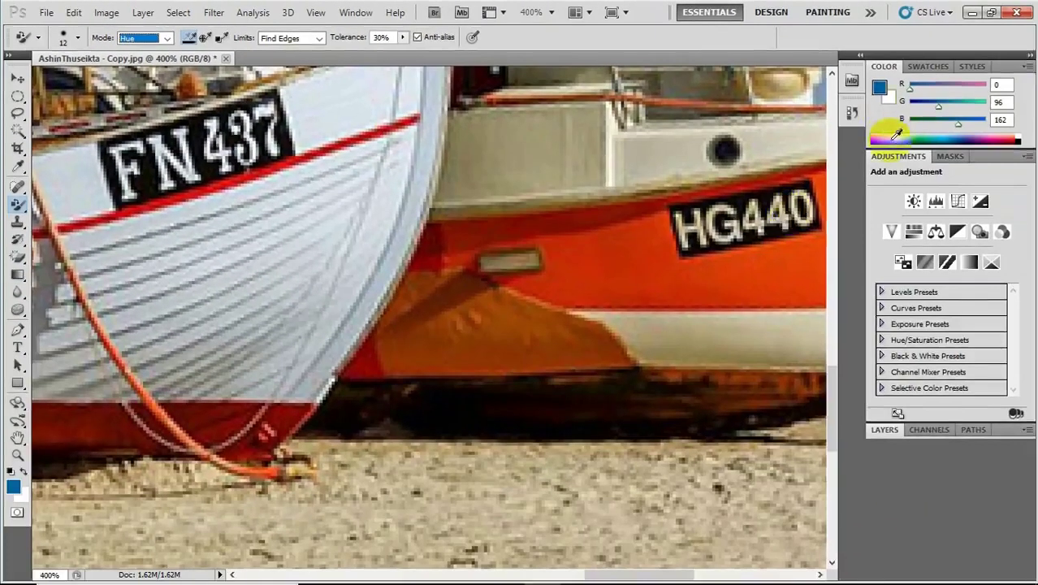
left_click(892, 138)
left_click_drag(901, 131, 908, 134)
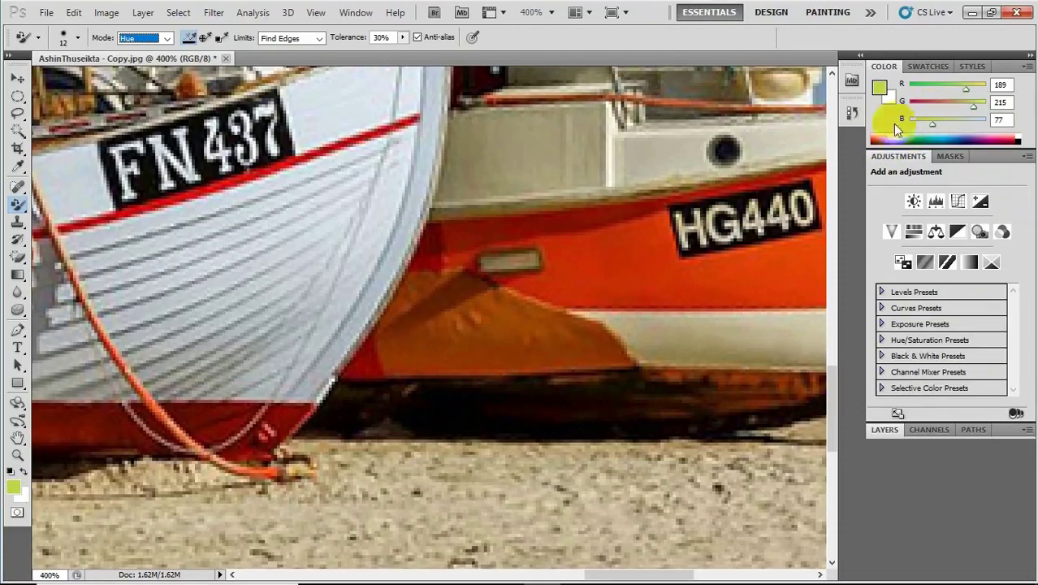
Step: Hide the Color panel and show it again
left_click(357, 13)
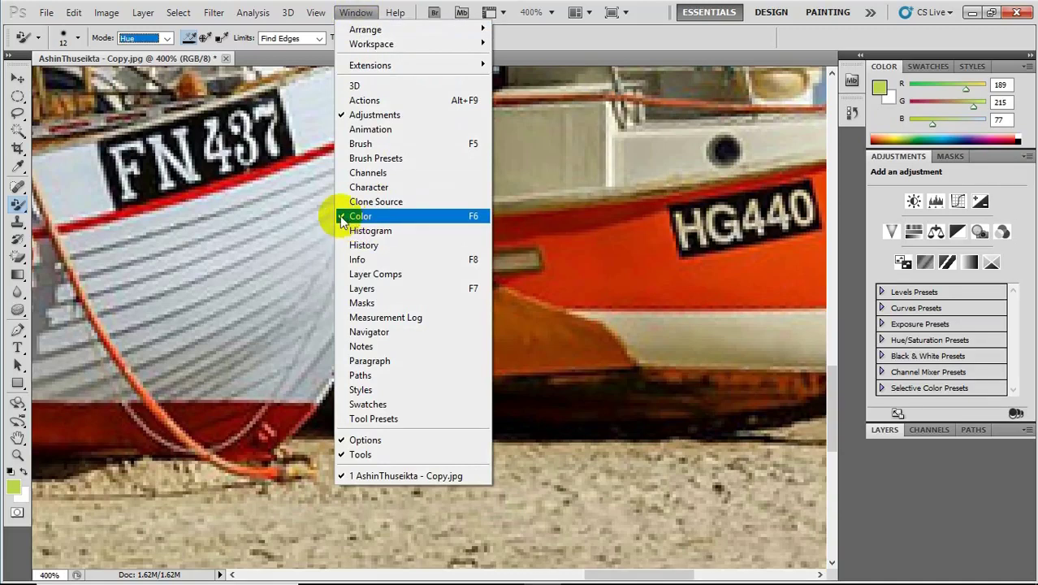
left_click(341, 218)
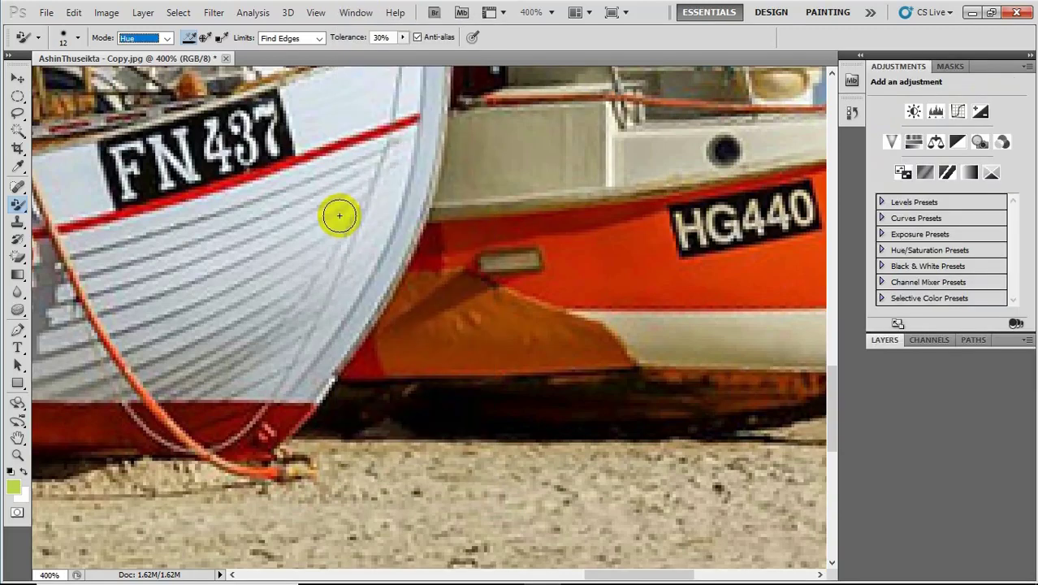
left_click(358, 14)
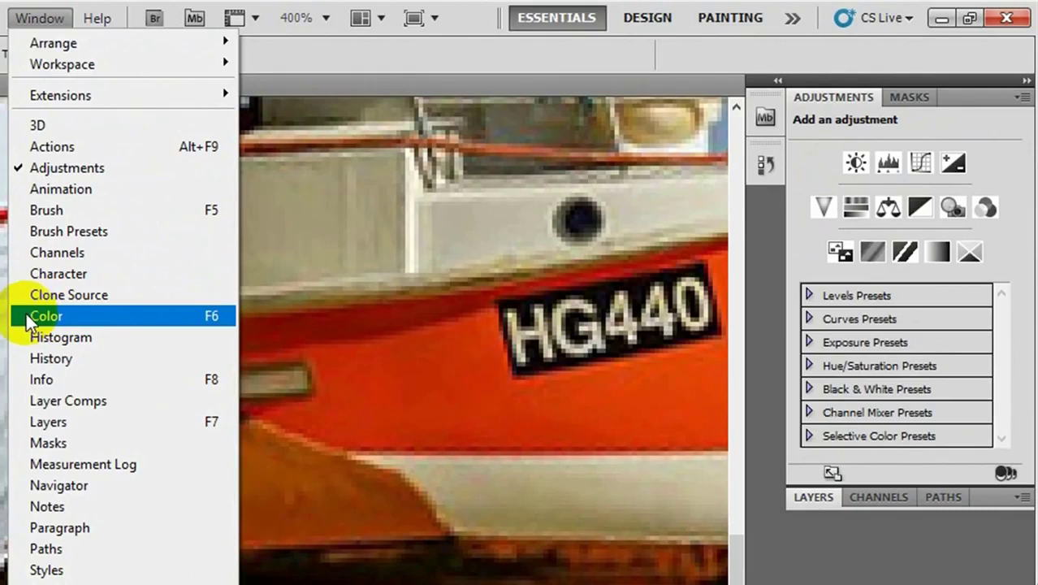
left_click(26, 315)
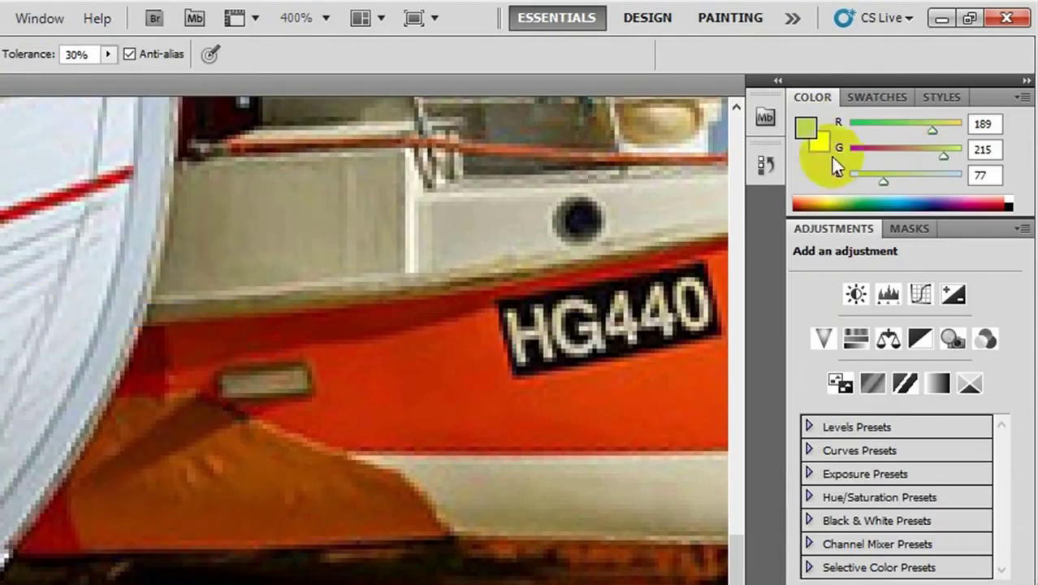
Step: Recolor the brown patch on the orange boat's lower hull with dark blue (R 0, G 82, B 128) using the Color Replacement Tool
left_click(919, 203)
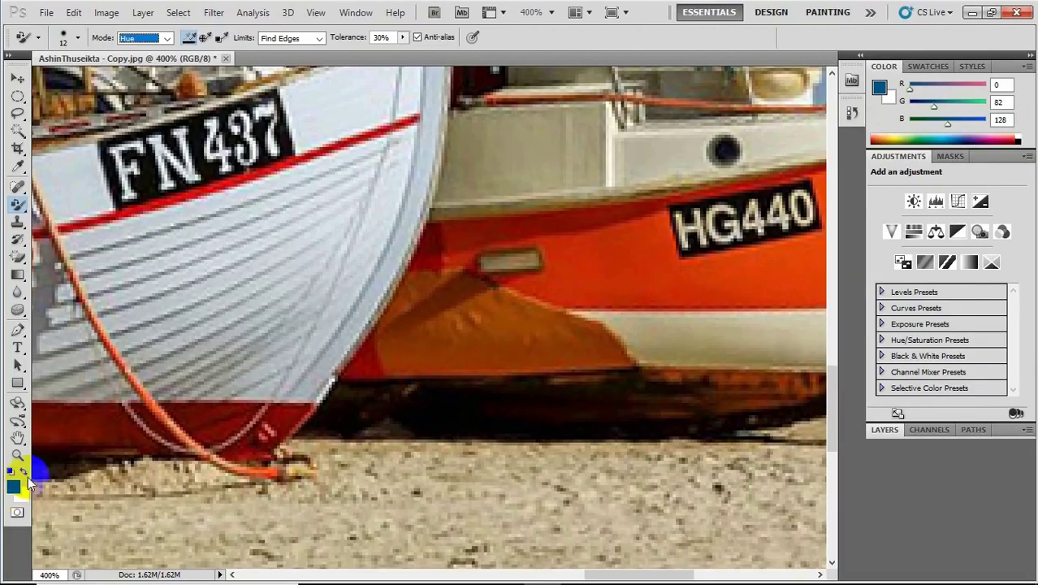
mouse_move(416, 291)
left_mouse_down()
mouse_move(469, 286)
mouse_move(512, 317)
mouse_move(583, 330)
mouse_move(522, 312)
mouse_move(401, 333)
mouse_move(399, 311)
mouse_move(385, 358)
mouse_move(503, 346)
mouse_move(422, 320)
mouse_move(443, 308)
mouse_move(415, 354)
mouse_move(428, 364)
mouse_move(615, 357)
mouse_move(588, 334)
mouse_move(624, 355)
mouse_move(495, 304)
mouse_move(541, 318)
mouse_move(483, 314)
mouse_move(476, 330)
mouse_move(497, 353)
mouse_move(566, 360)
left_mouse_up()
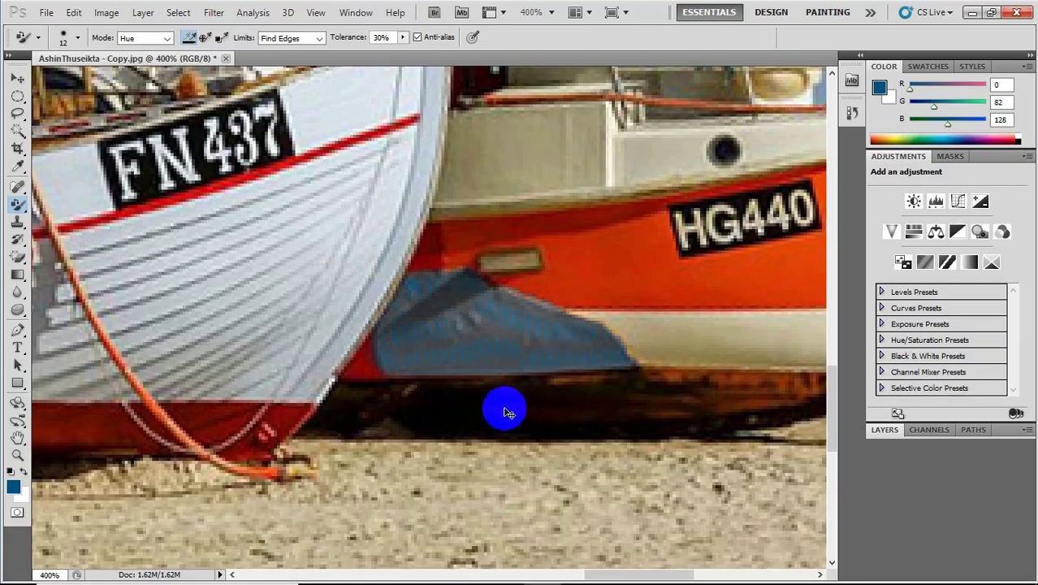
key("ctrl+0")
left_click_drag(504, 408, 614, 406)
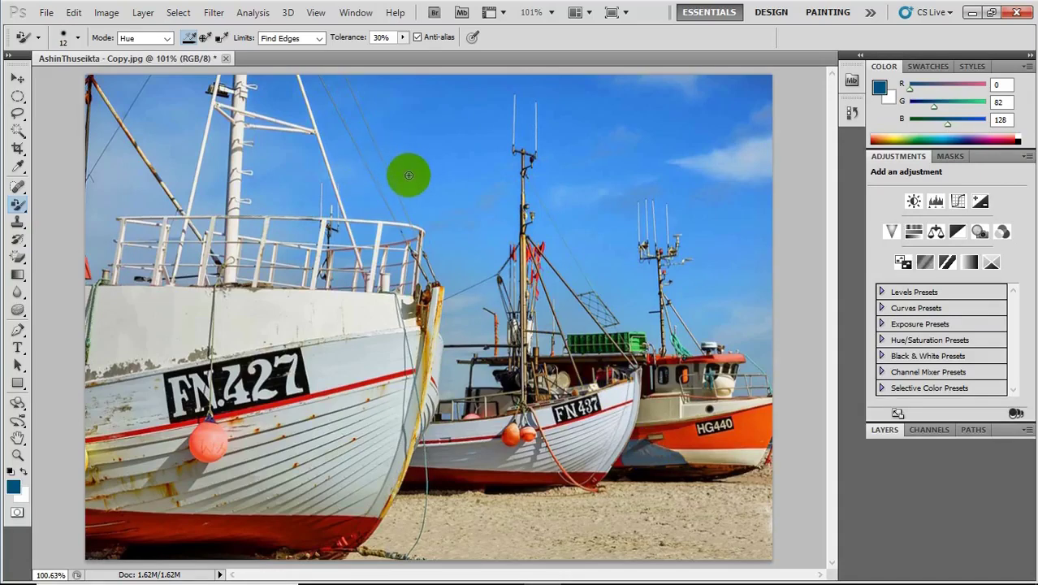
mouse_move(408, 174)
left_mouse_down()
mouse_move(445, 176)
mouse_move(362, 278)
mouse_move(319, 311)
left_mouse_up()
mouse_move(637, 471)
left_mouse_down()
mouse_move(626, 459)
mouse_move(662, 467)
left_mouse_up()
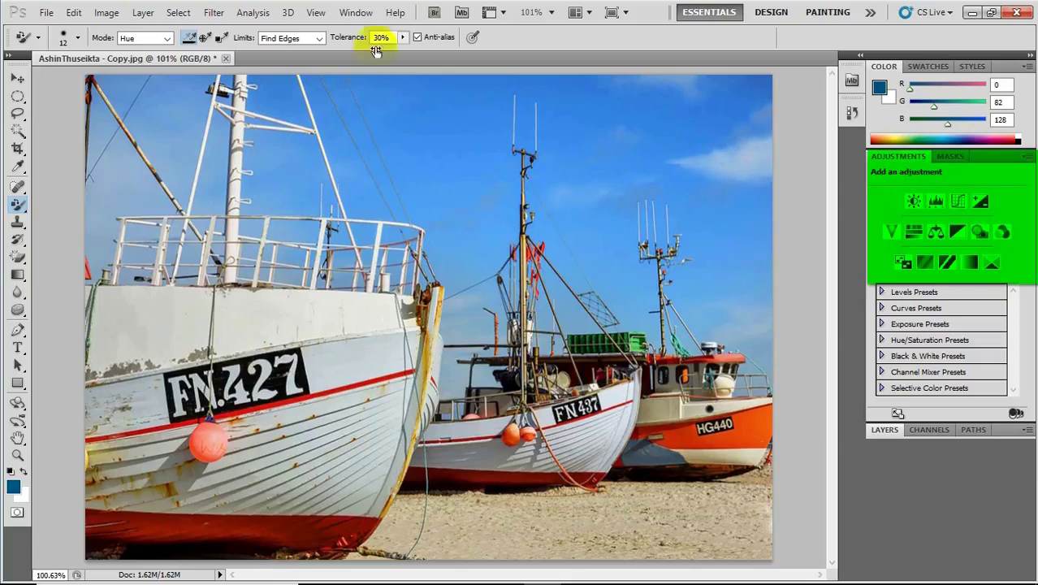
Step: Hide the Adjustments panel and show it again
left_click(356, 13)
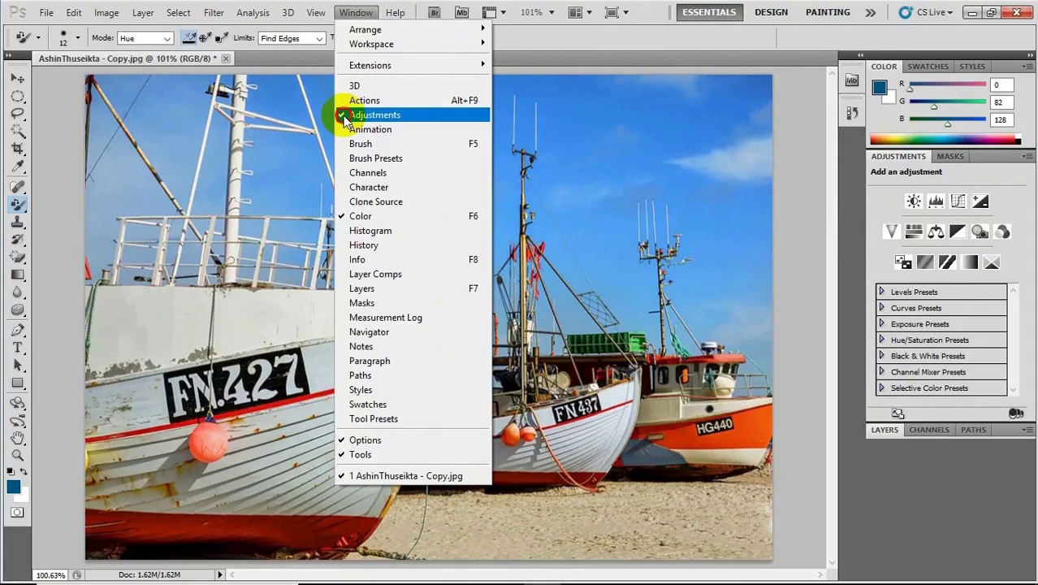
left_click(346, 115)
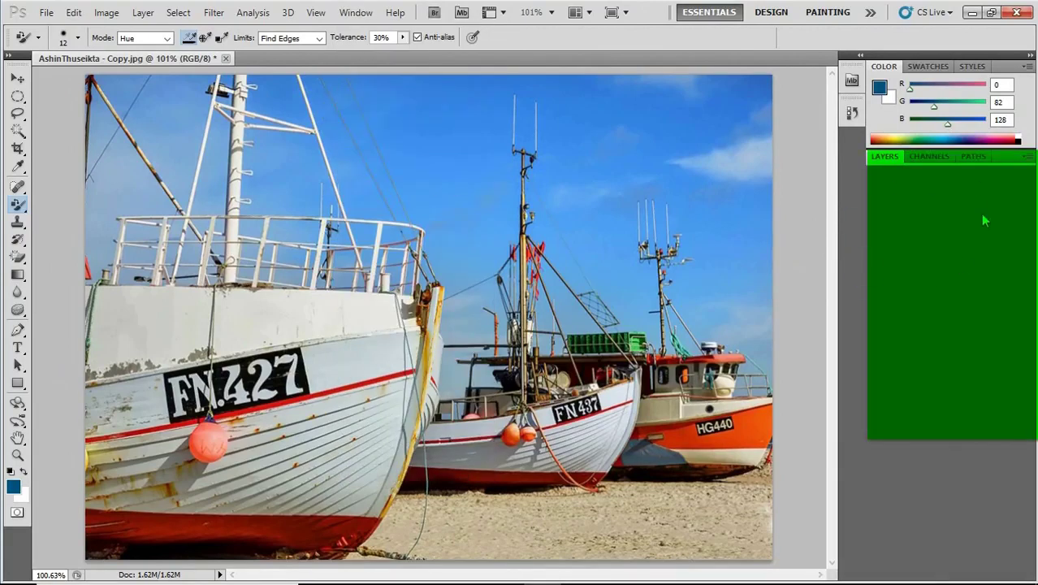
left_click(352, 16)
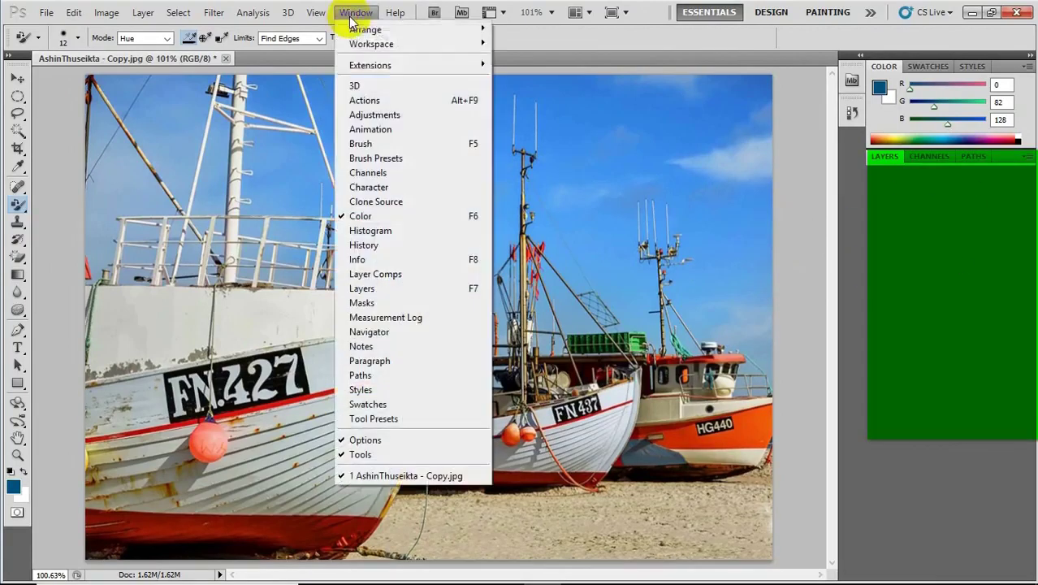
left_click(367, 115)
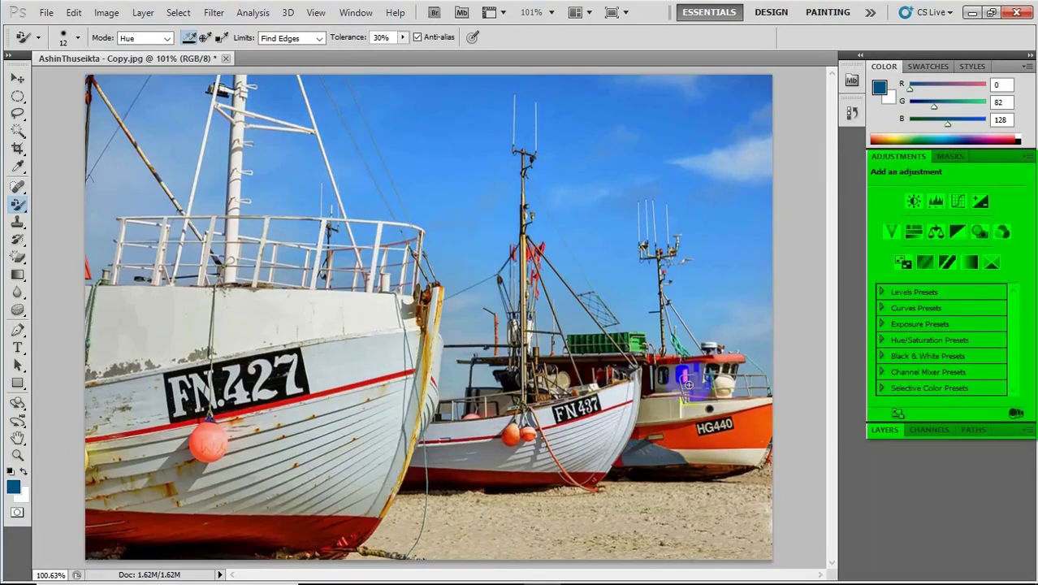
Step: Apply a tinted Black & White adjustment with Auto values, setting Reds to 59, Yellows to 57, Greens to -12 and Cyans to 20
left_click(957, 234)
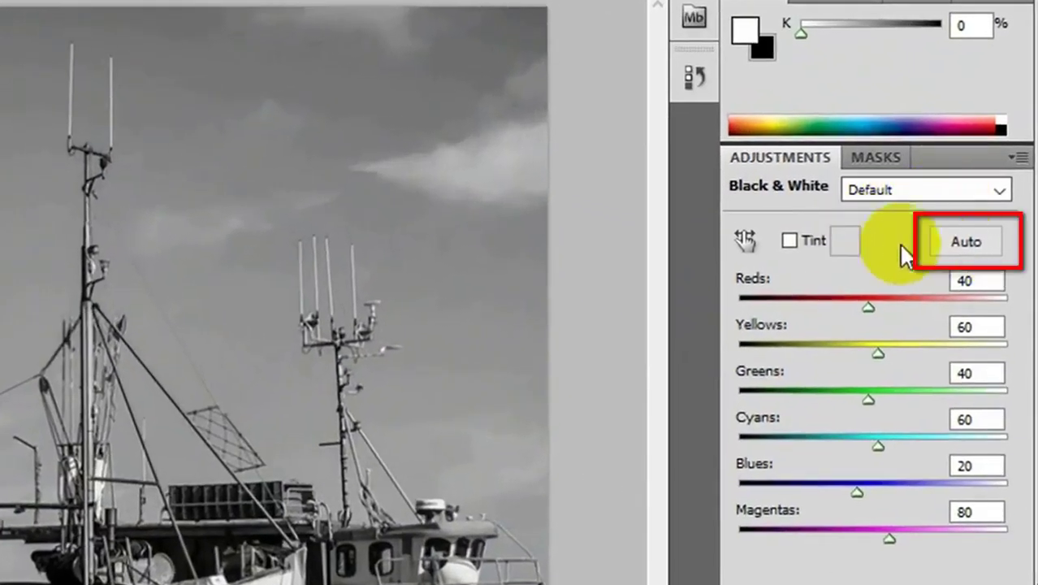
left_click(967, 247)
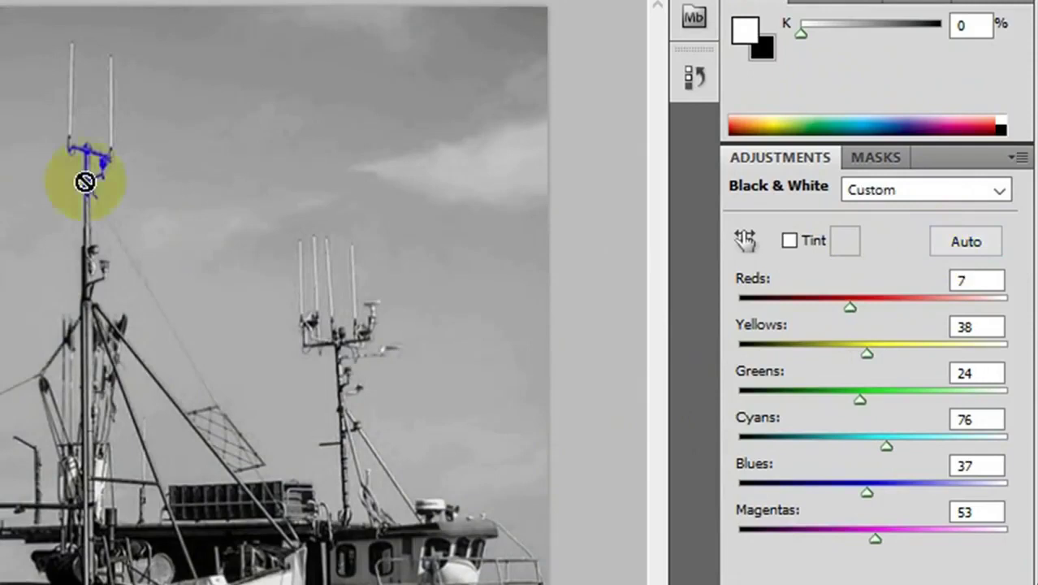
left_click(788, 244)
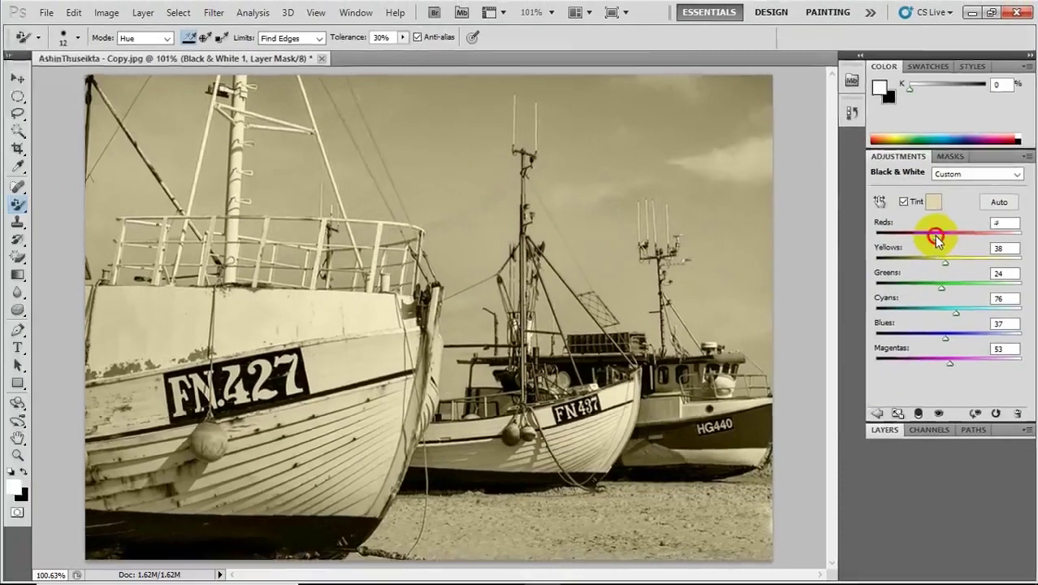
left_click_drag(933, 238, 938, 312)
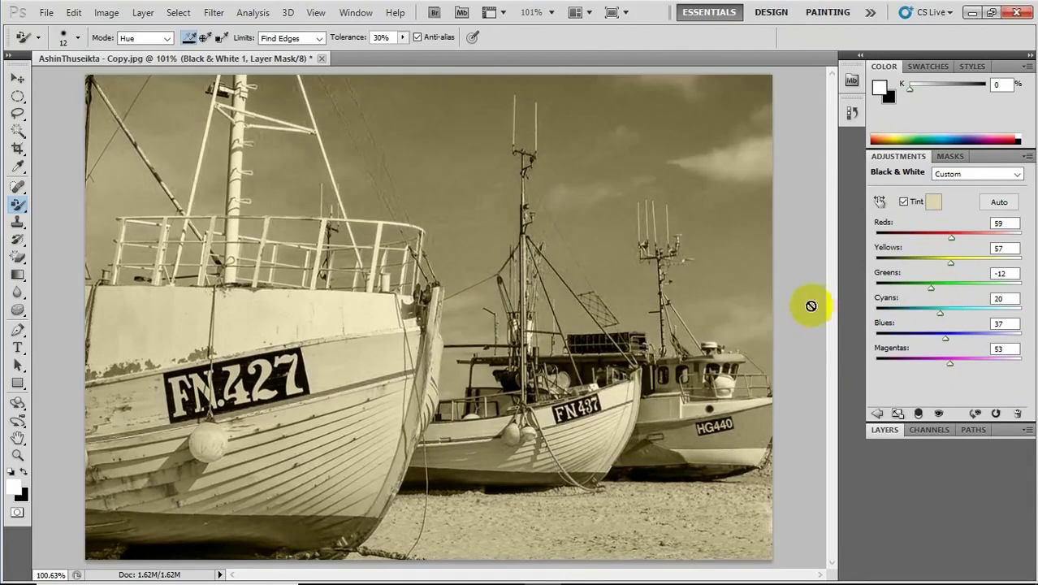
left_click(971, 13)
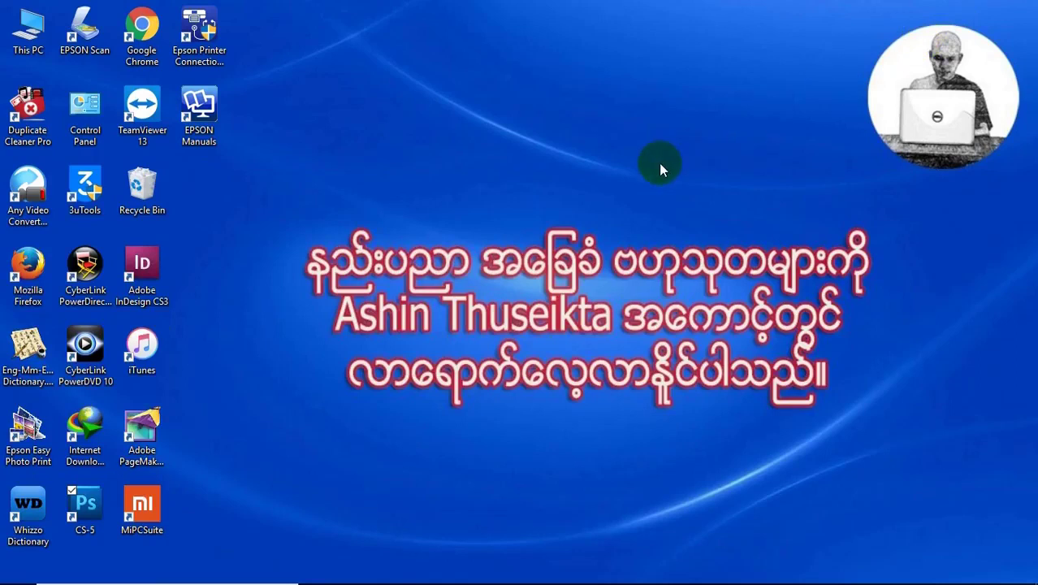